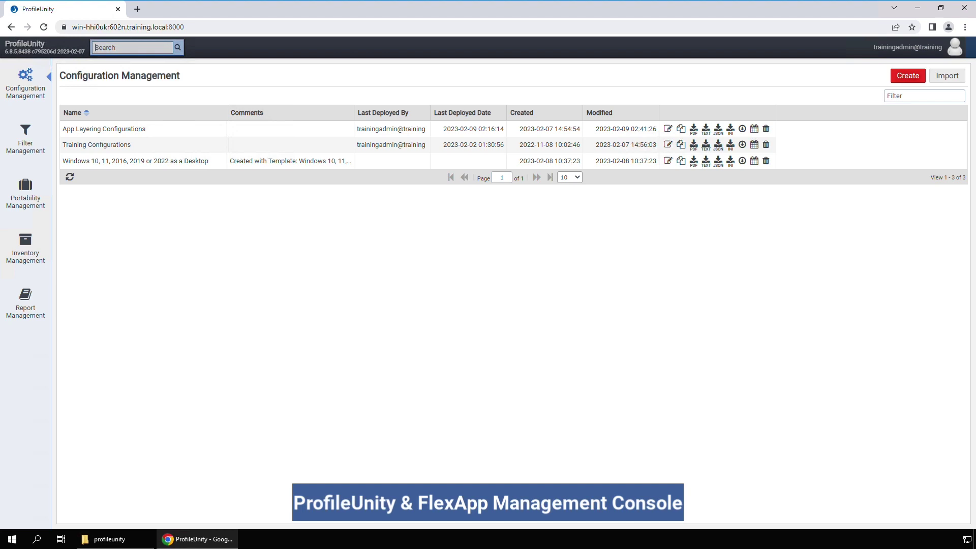
# Step: After checking the FlexApp inventory, start a new FlexApp rule in App Layering Configurations
pyautogui.click(28, 248)
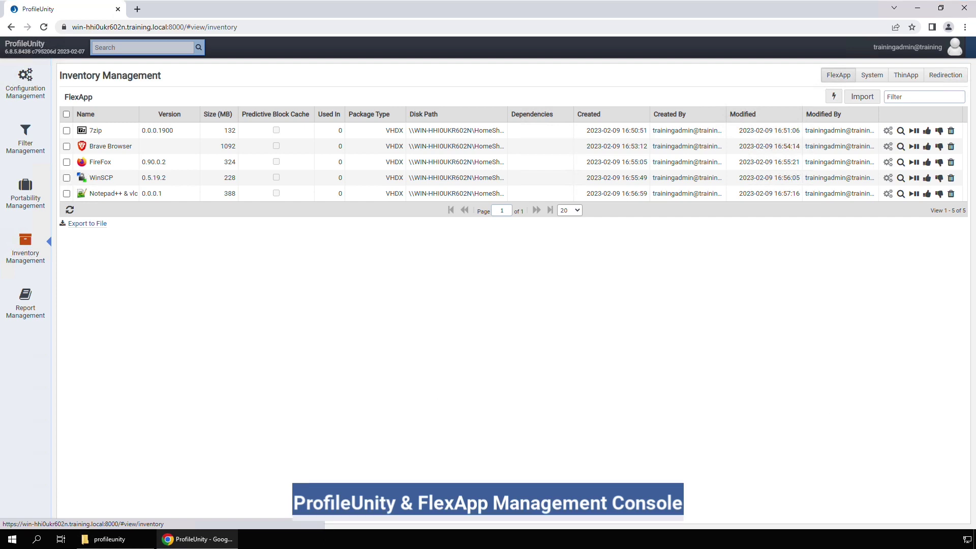
pyautogui.click(25, 82)
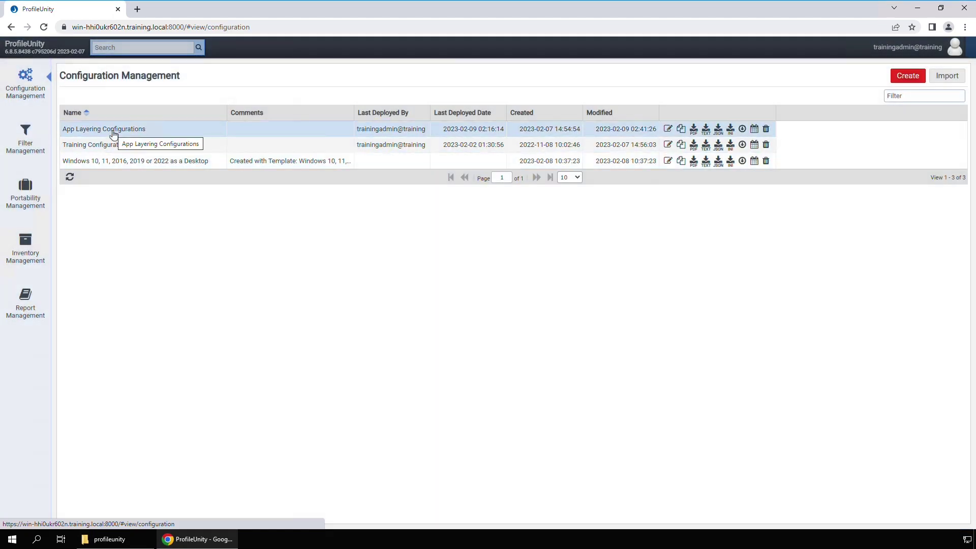
pyautogui.click(668, 129)
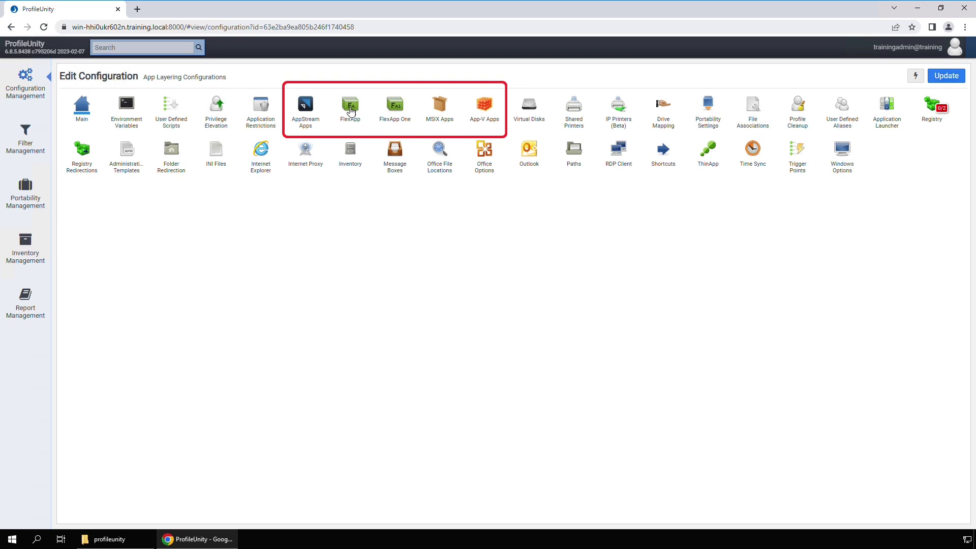
pyautogui.click(350, 108)
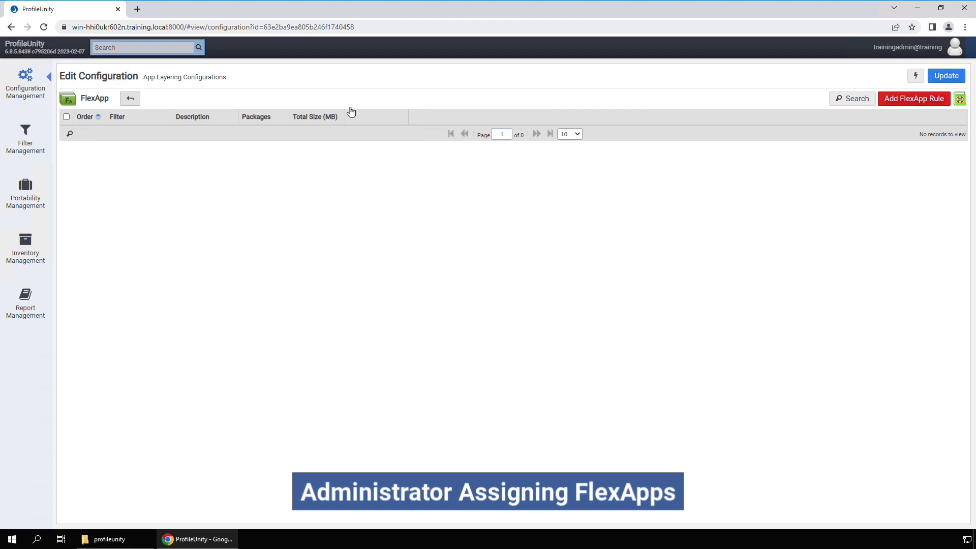
pyautogui.click(903, 101)
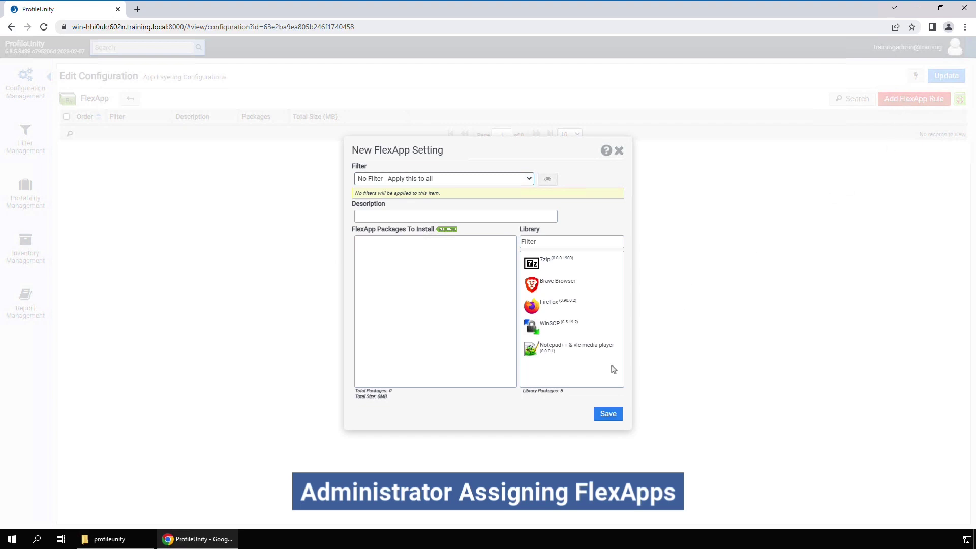
# Step: Add 7zip, Brave Browser, FireFox, WinSCP and Notepad++ & vlc media player to the install list
pyautogui.moveTo(557, 270); pyautogui.dragTo(437, 267)
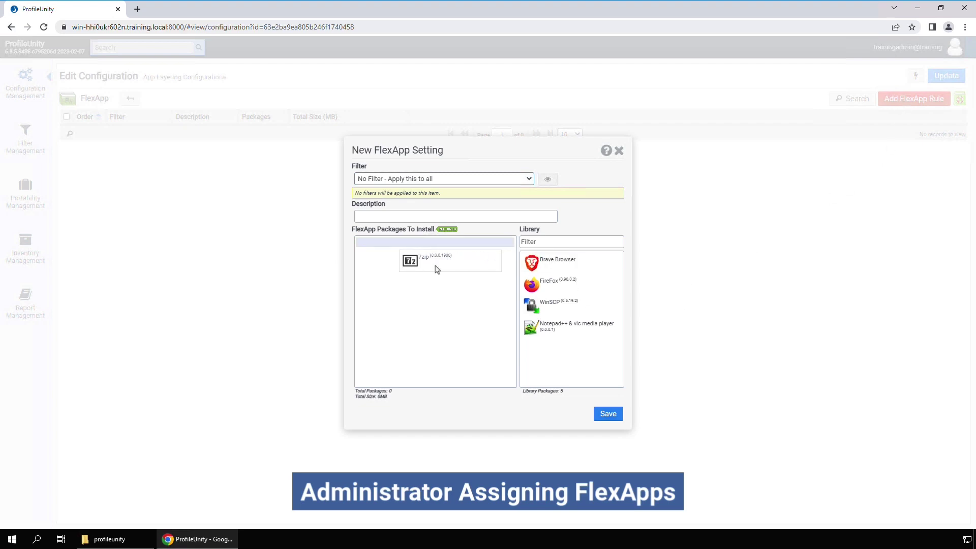
pyautogui.moveTo(572, 261); pyautogui.dragTo(442, 287)
pyautogui.moveTo(535, 265); pyautogui.dragTo(442, 333)
pyautogui.moveTo(555, 264); pyautogui.dragTo(447, 331)
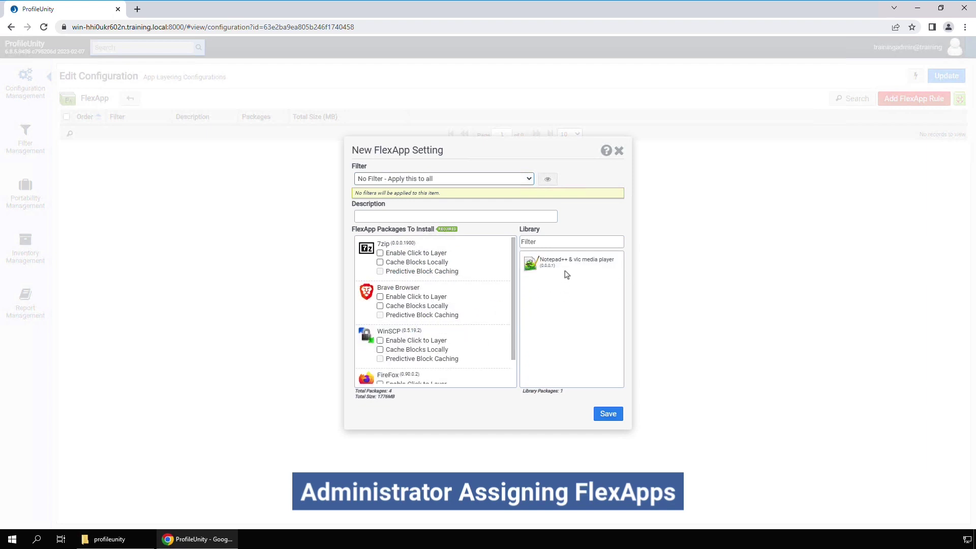
pyautogui.moveTo(496, 279); pyautogui.dragTo(437, 354)
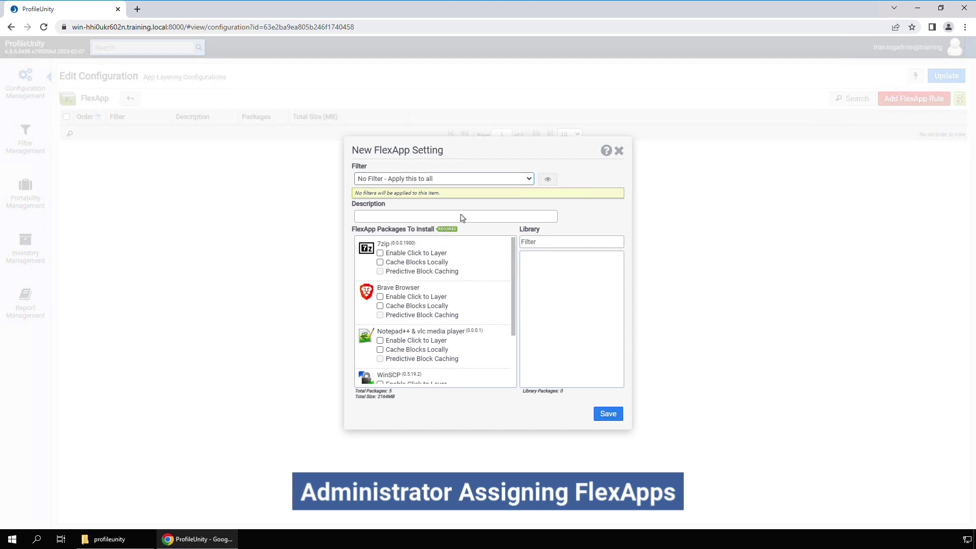
pyautogui.click(478, 181)
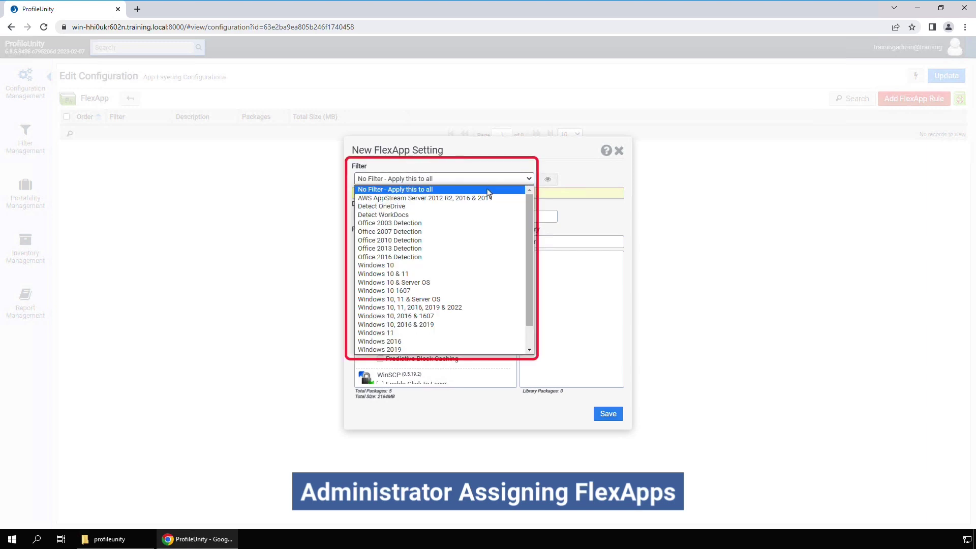
pyautogui.scroll(-1, 527, 268)
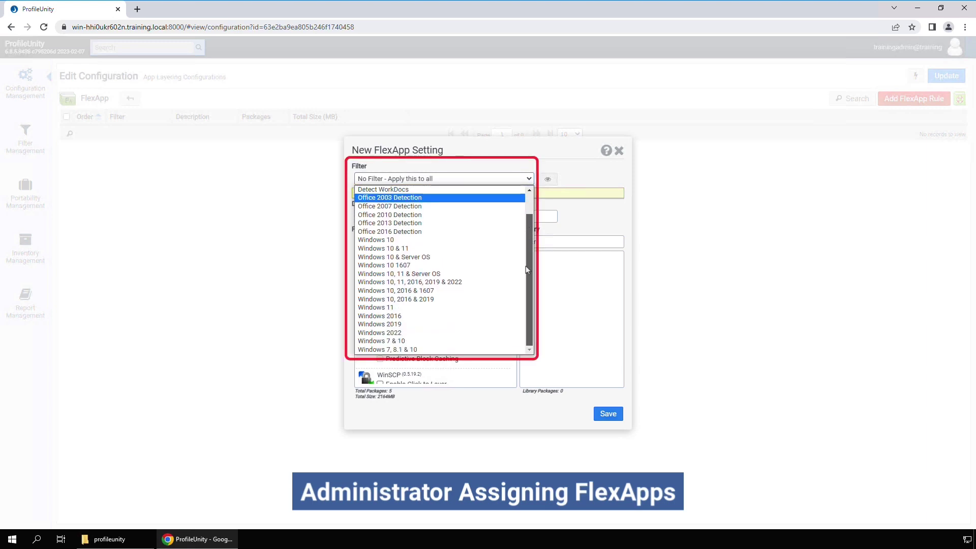
pyautogui.scroll(1, 529, 256)
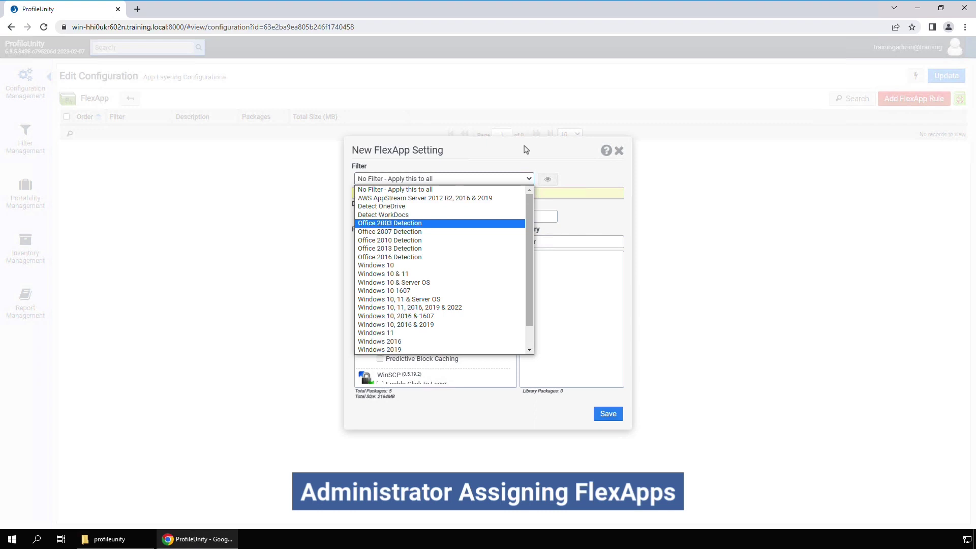
pyautogui.click(526, 149)
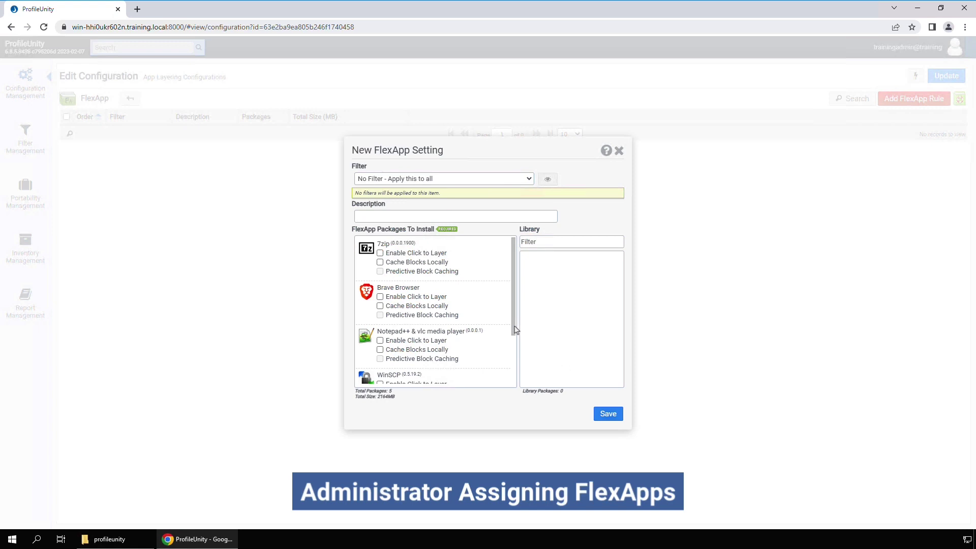
# Step: Enable Click to Layer for 7zip, FireFox and Notepad++ & vlc media player, leaving Brave off
pyautogui.moveTo(515, 329); pyautogui.dragTo(521, 305)
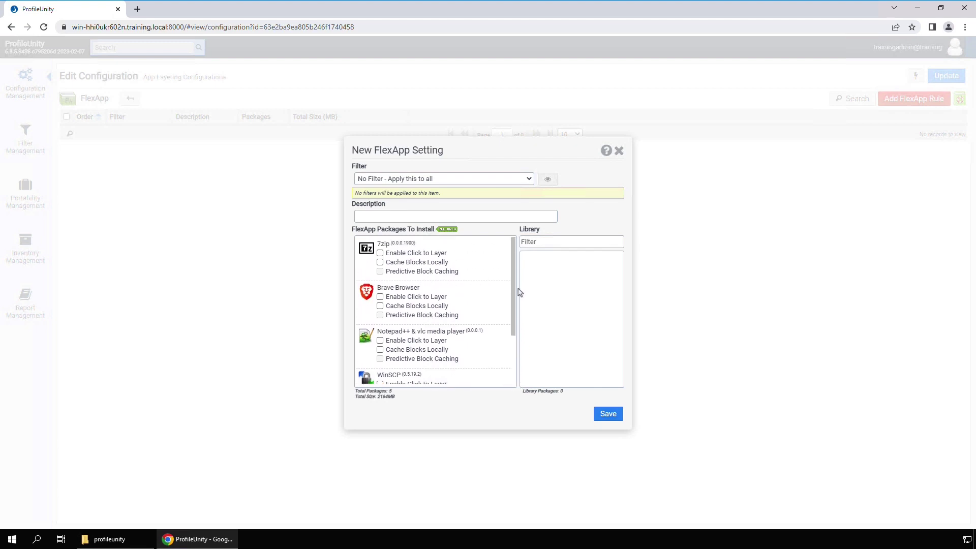
pyautogui.click(380, 252)
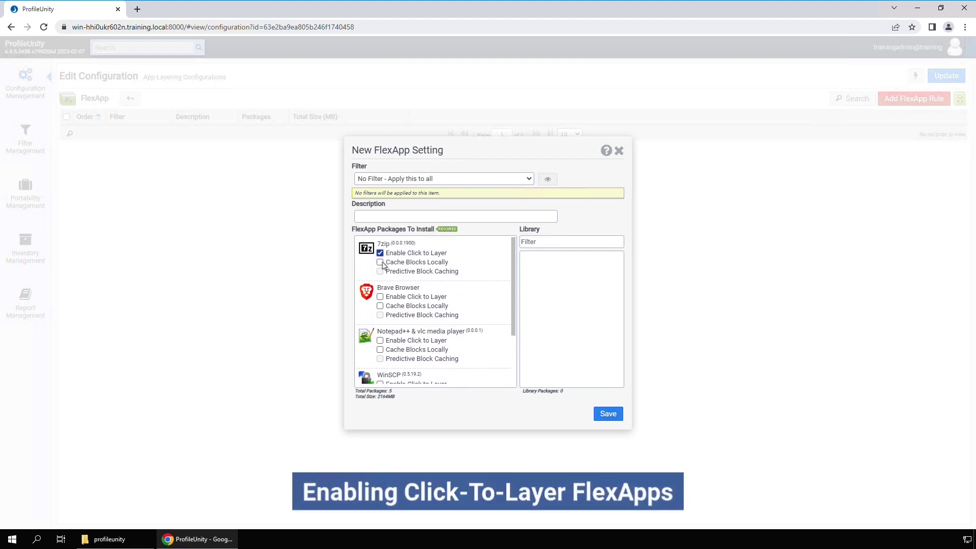
pyautogui.click(380, 296)
pyautogui.moveTo(514, 321)
pyautogui.mouseDown()
pyautogui.moveTo(519, 369)
pyautogui.moveTo(471, 378)
pyautogui.moveTo(513, 349)
pyautogui.moveTo(513, 305)
pyautogui.mouseUp()
pyautogui.click(380, 356)
pyautogui.click(380, 340)
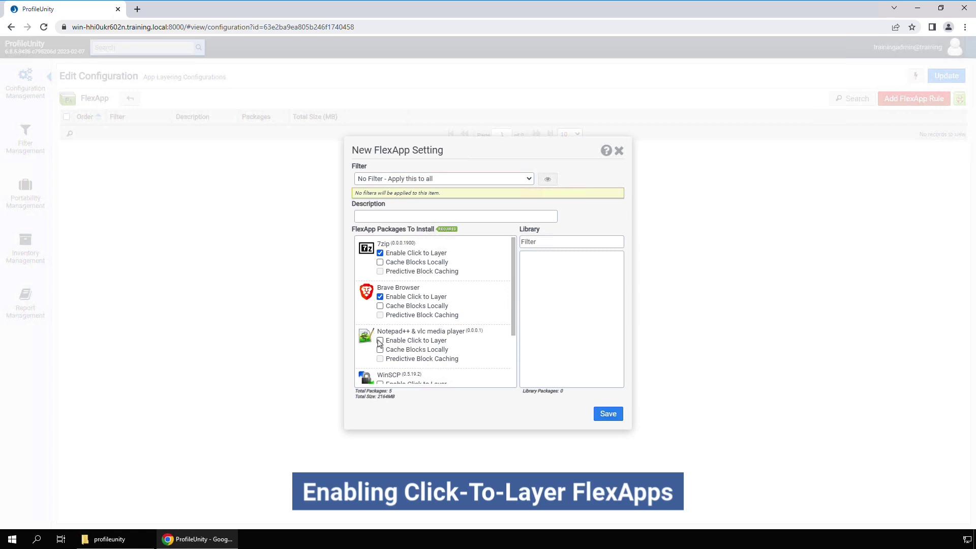
pyautogui.click(381, 296)
# Step: Save the FlexApp rule and return to the configuration's module overview
pyautogui.moveTo(513, 325); pyautogui.dragTo(511, 273)
pyautogui.click(606, 415)
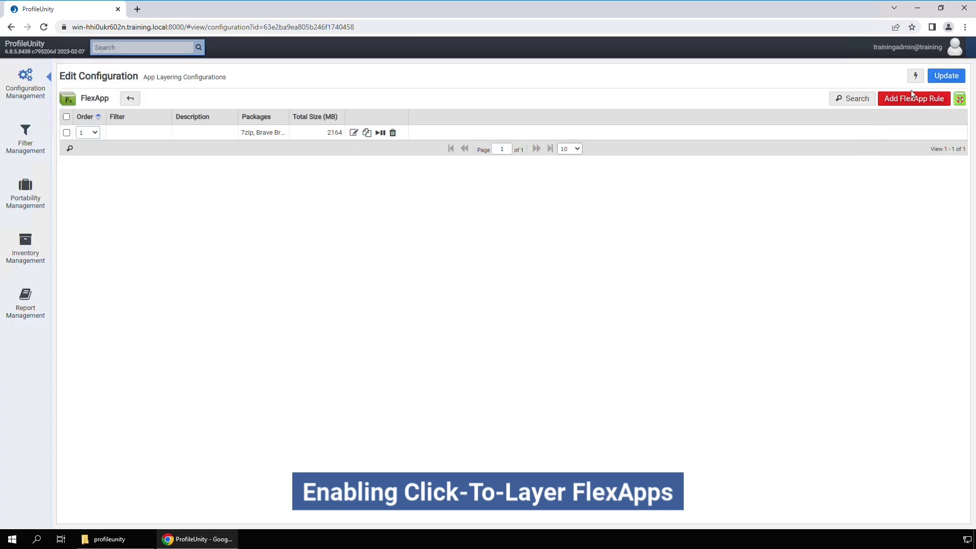
pyautogui.click(130, 98)
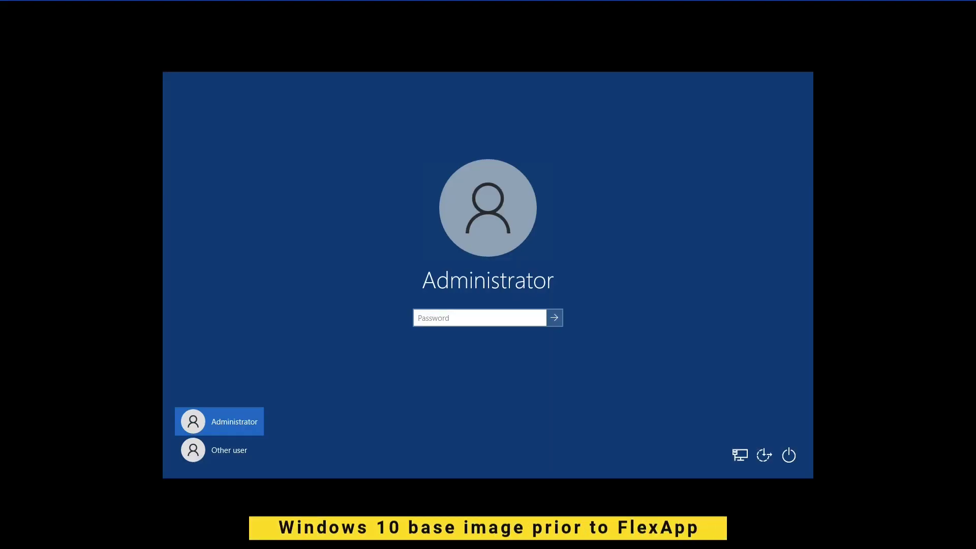
# Step: Sign in as another domain user by entering the user name and password
pyautogui.click(227, 451)
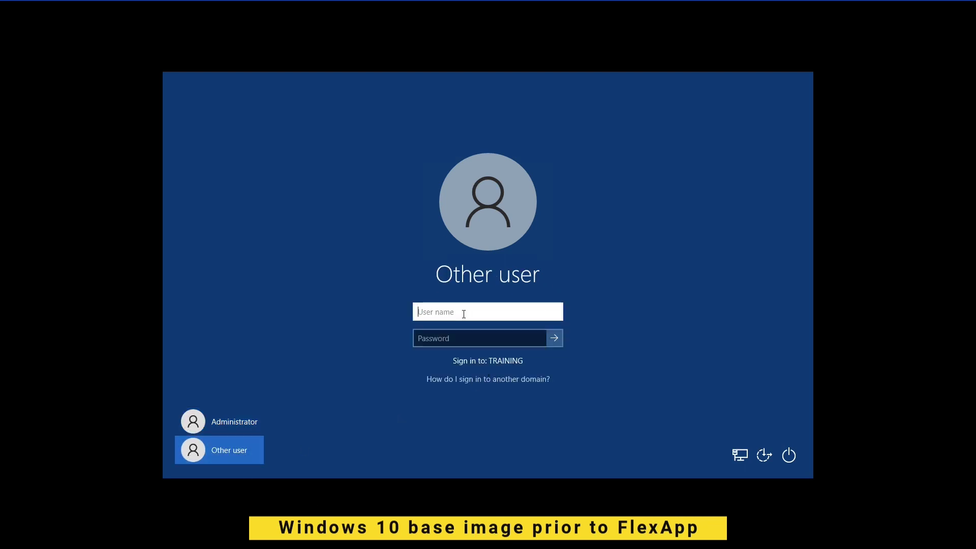
pyautogui.press('Tab')
pyautogui.write('********')
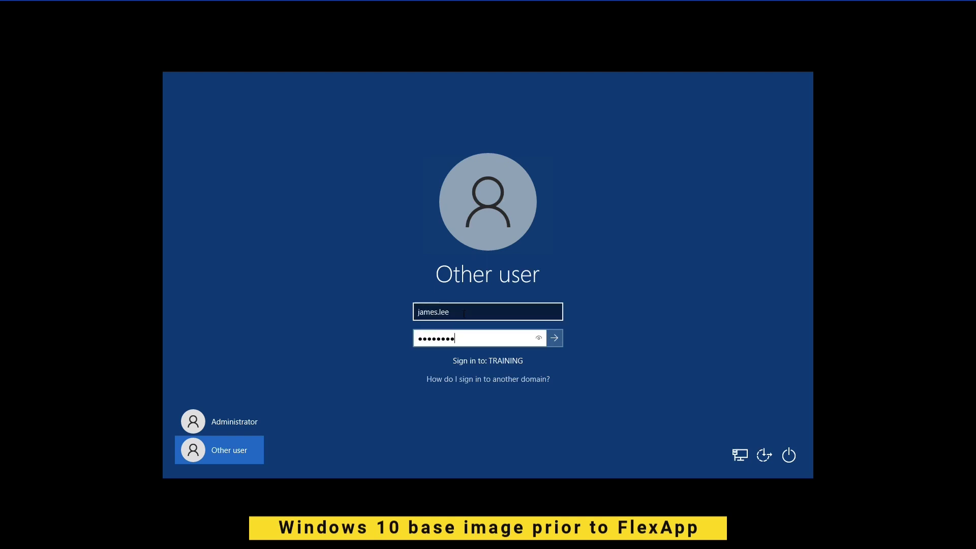
pyautogui.write('*')
pyautogui.press('Return')
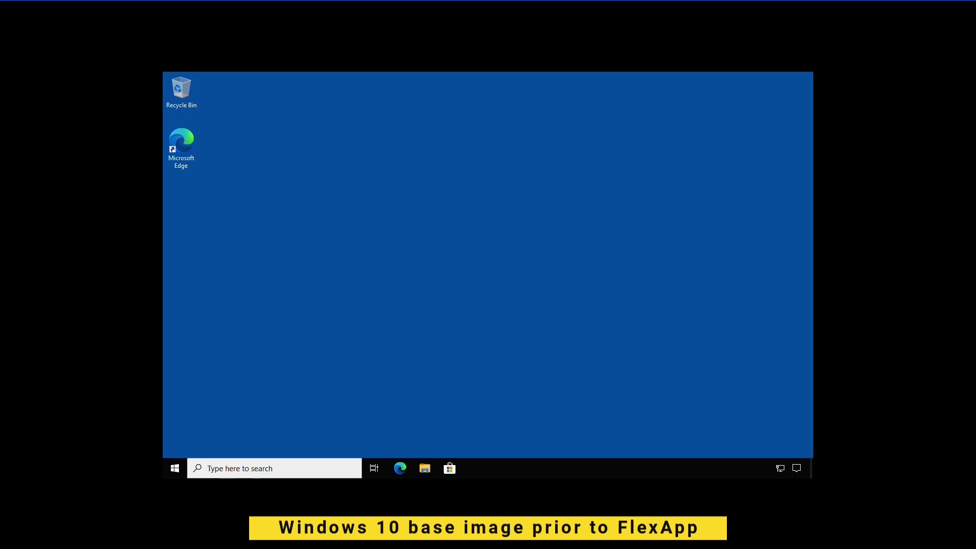
# Step: Review the installed programs in Control Panel's Programs and Features, ending with ProfileUnity Client
pyautogui.click(175, 468)
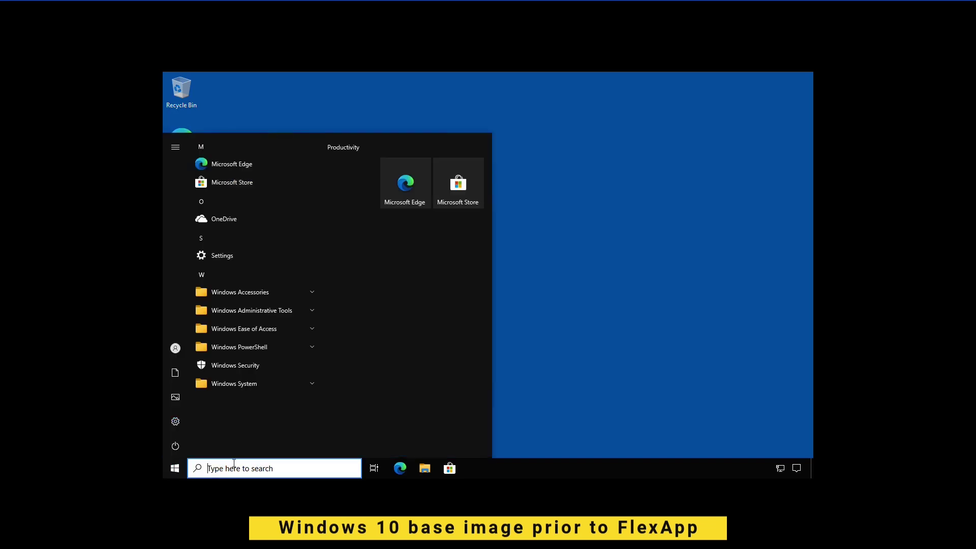
pyautogui.click(234, 464)
pyautogui.write('control')
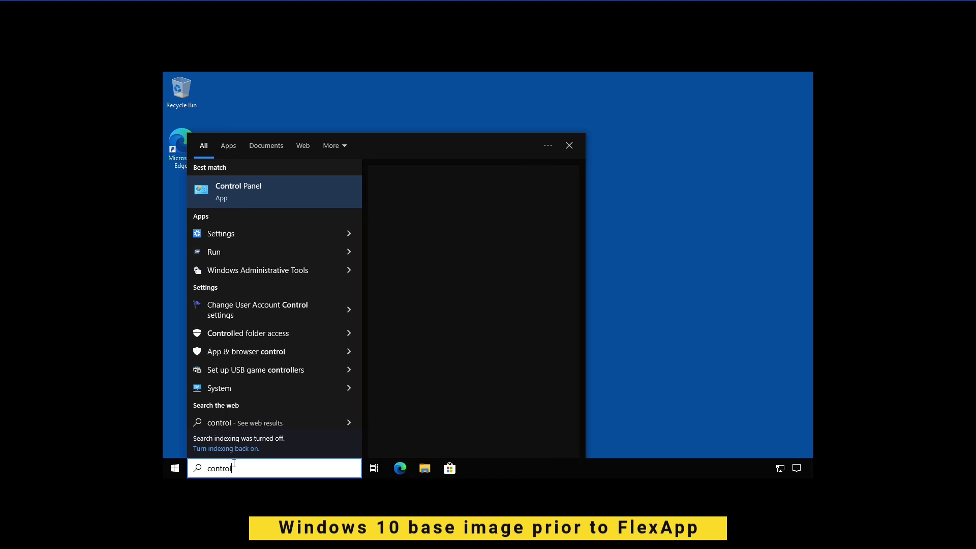
pyautogui.press('Return')
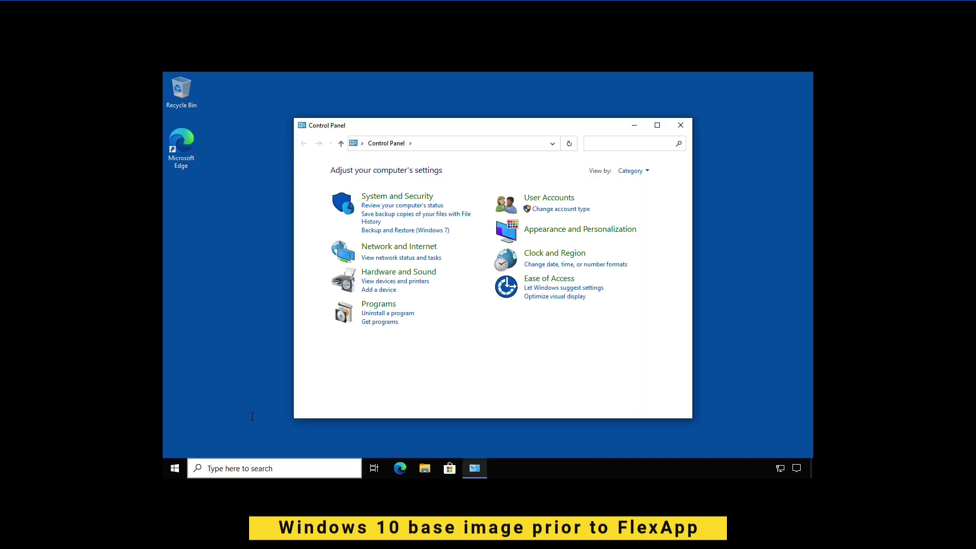
pyautogui.click(379, 314)
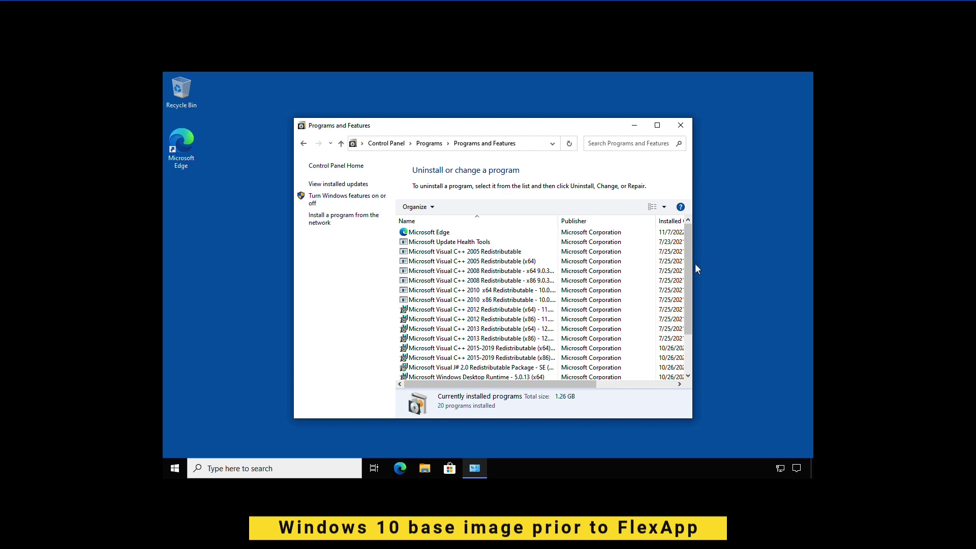
pyautogui.moveTo(695, 264); pyautogui.dragTo(738, 330)
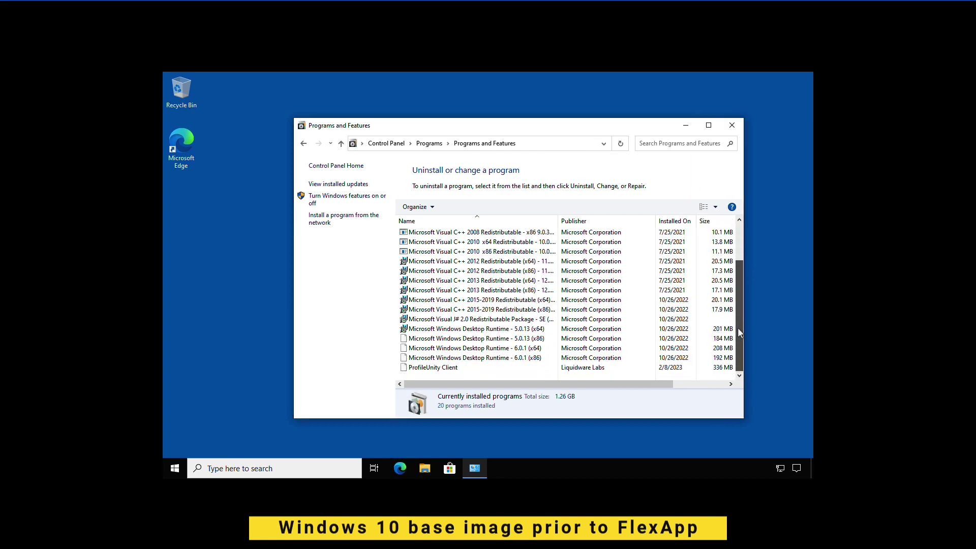
pyautogui.click(732, 127)
# Step: Sign the user out from the Start menu's account options
pyautogui.click(175, 468)
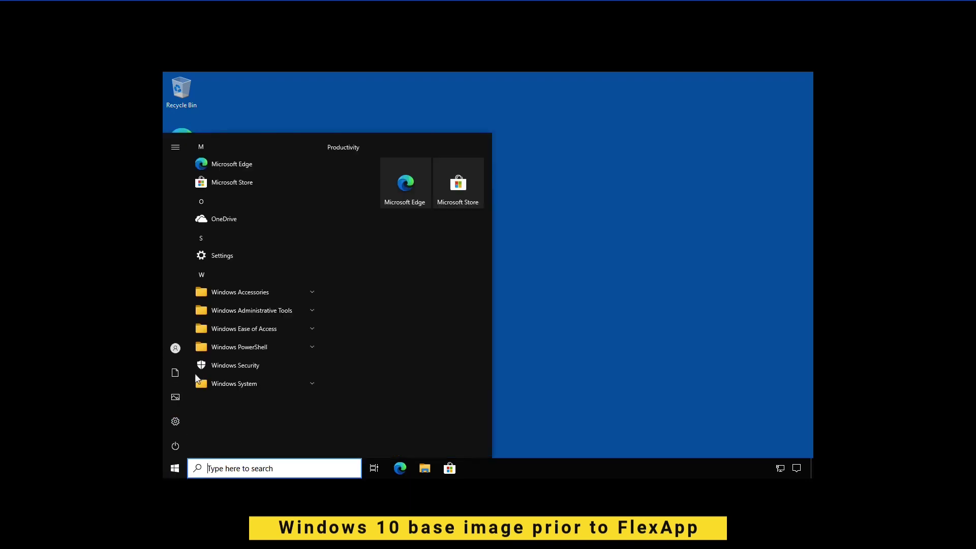
pyautogui.click(182, 350)
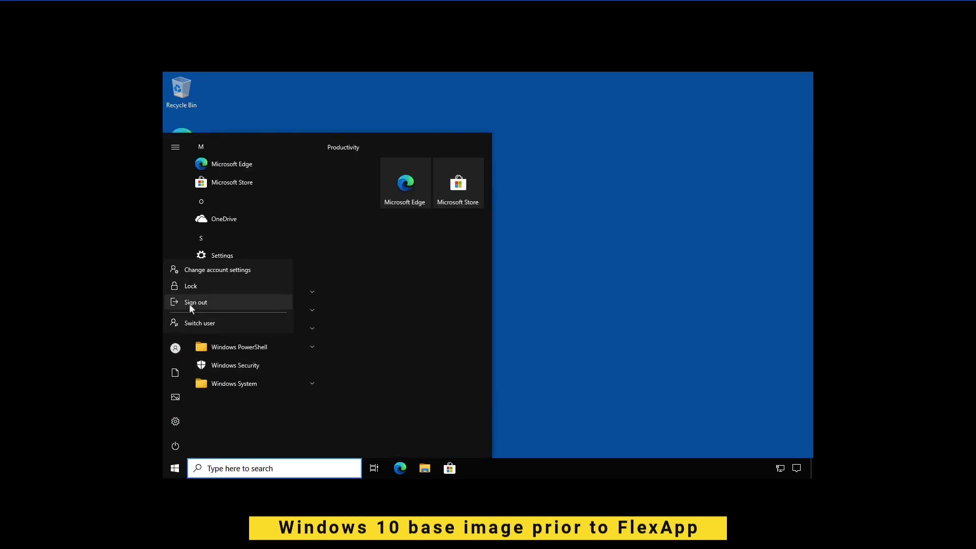
pyautogui.click(189, 304)
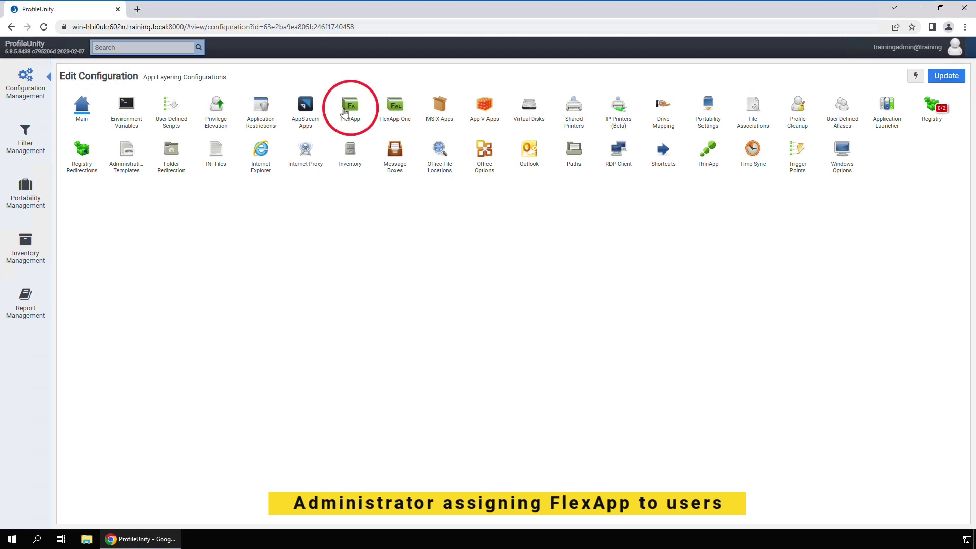
# Step: Open the FlexApp section and begin a new FlexApp rule
pyautogui.click(344, 112)
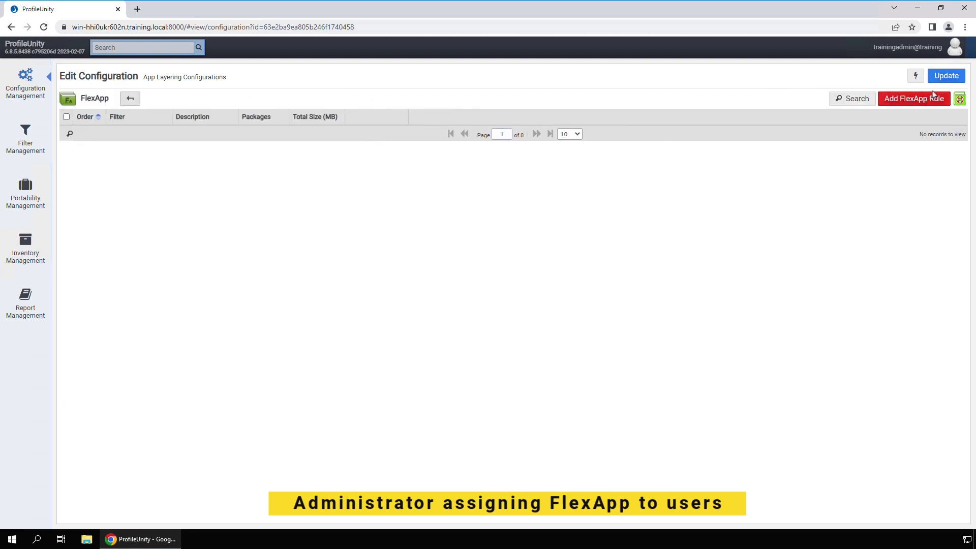
pyautogui.click(921, 101)
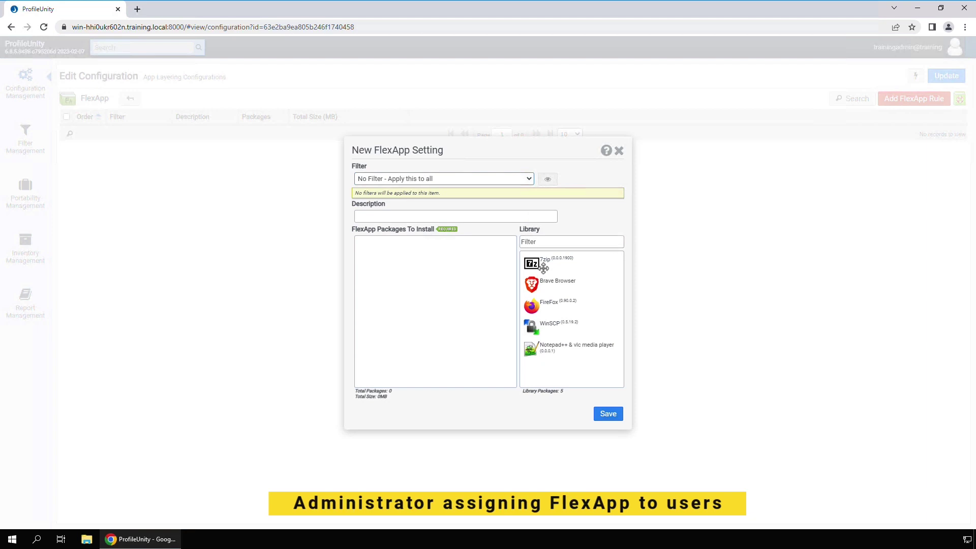
# Step: Drag 7zip, Brave Browser, FireFox, WinSCP and Notepad++ & vlc media player into the install list
pyautogui.moveTo(543, 268); pyautogui.dragTo(458, 272)
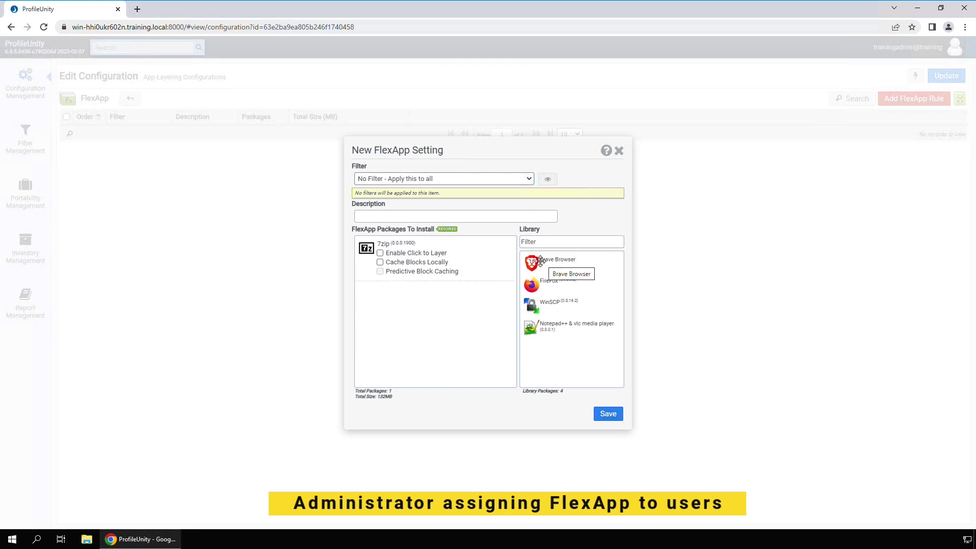
pyautogui.moveTo(542, 261); pyautogui.dragTo(422, 305)
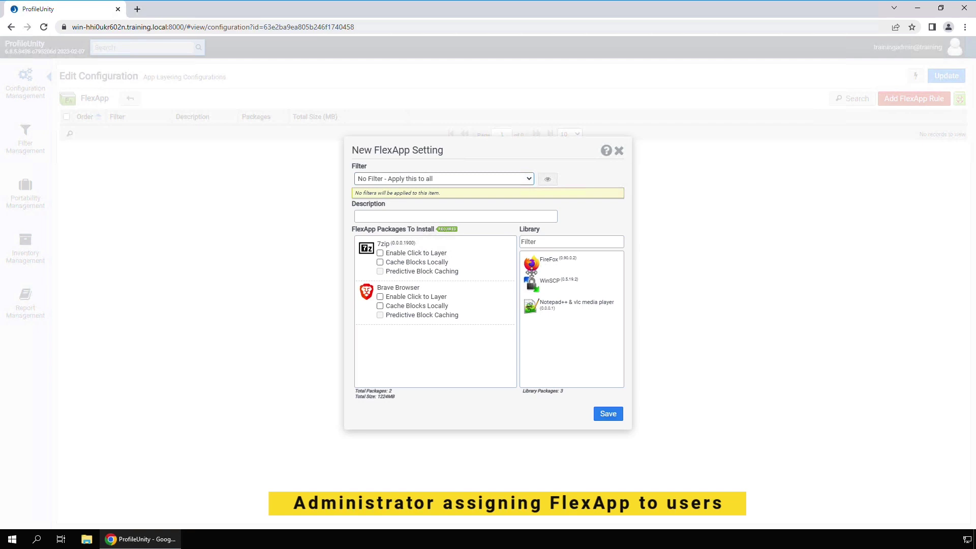
pyautogui.moveTo(531, 272); pyautogui.dragTo(451, 340)
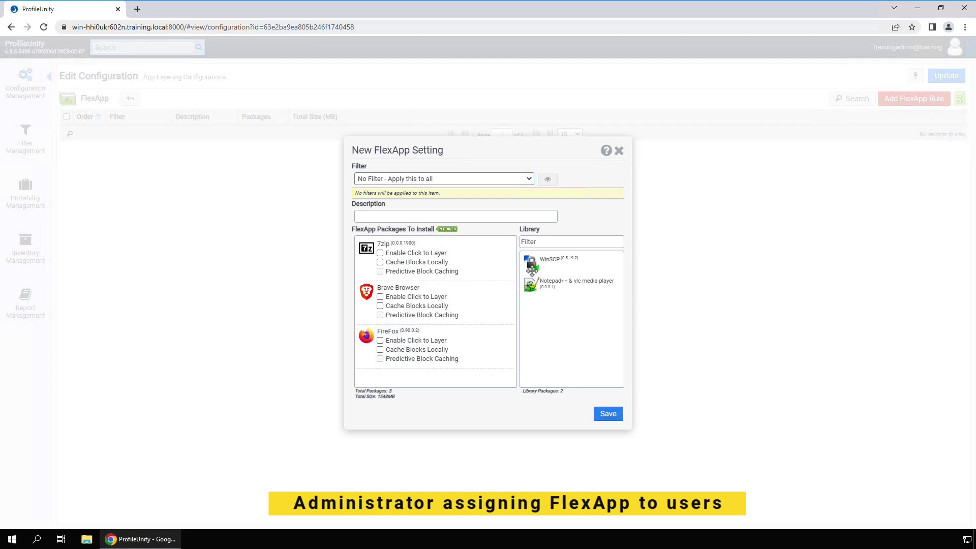
pyautogui.moveTo(532, 269); pyautogui.dragTo(369, 357)
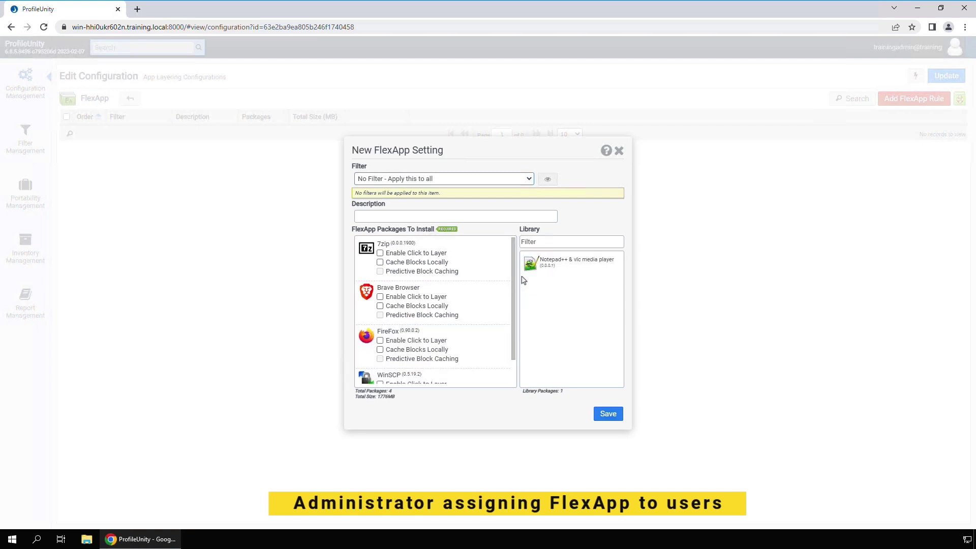
pyautogui.moveTo(531, 263); pyautogui.dragTo(420, 371)
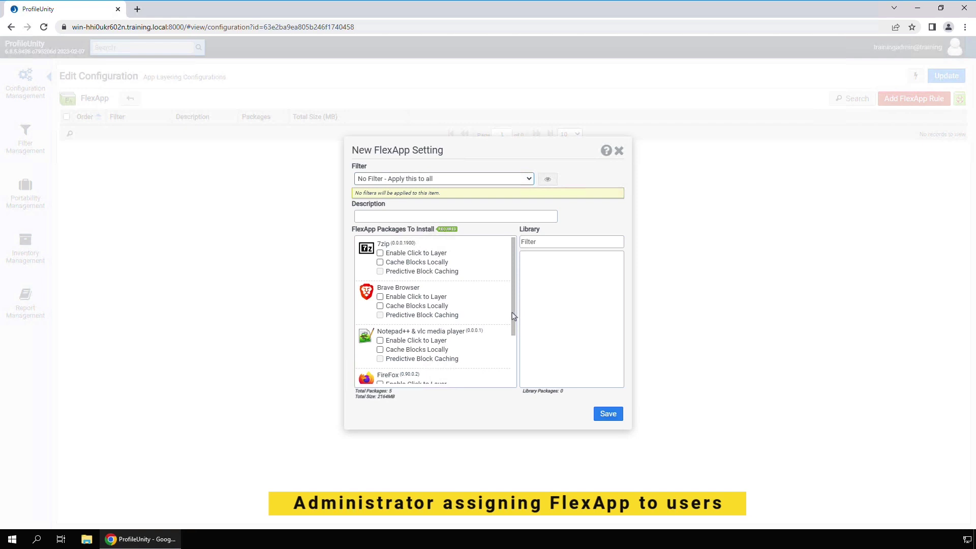
# Step: Turn on Click to Layer for Notepad++ & vlc media player and FireFox, then save the rule
pyautogui.scroll(-1, 512, 325)
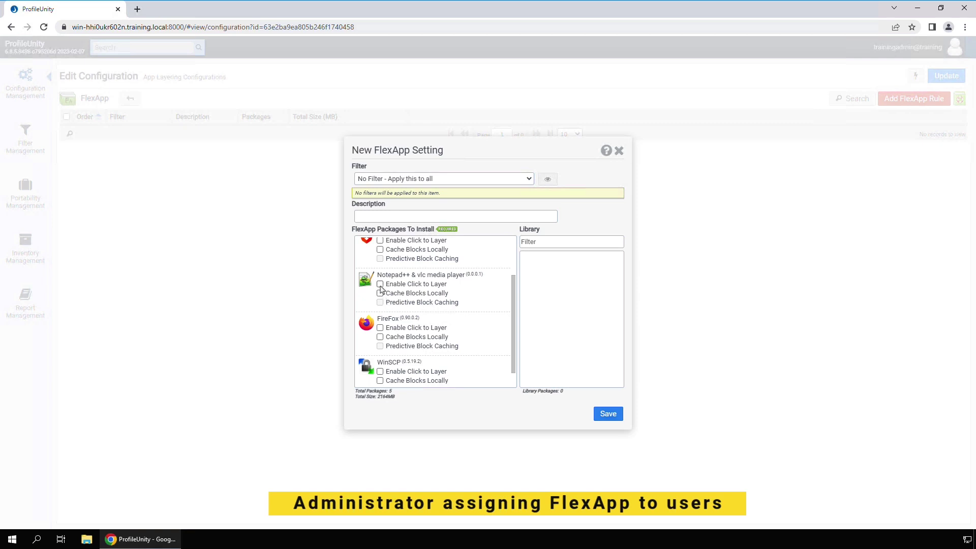
pyautogui.click(381, 284)
pyautogui.click(380, 328)
pyautogui.click(601, 418)
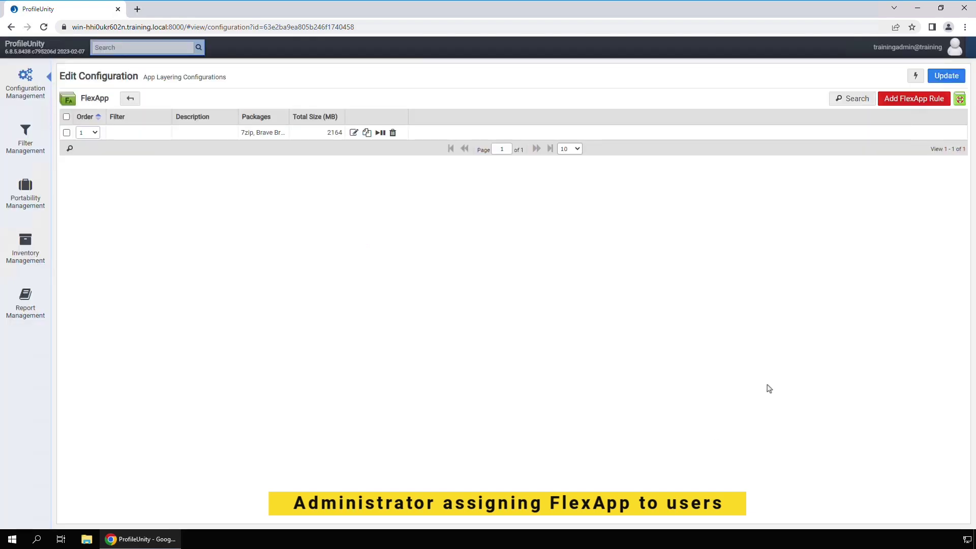
pyautogui.click(130, 99)
# Step: Deploy the updated configuration to \\training.local\netlogon\profileunity
pyautogui.click(915, 76)
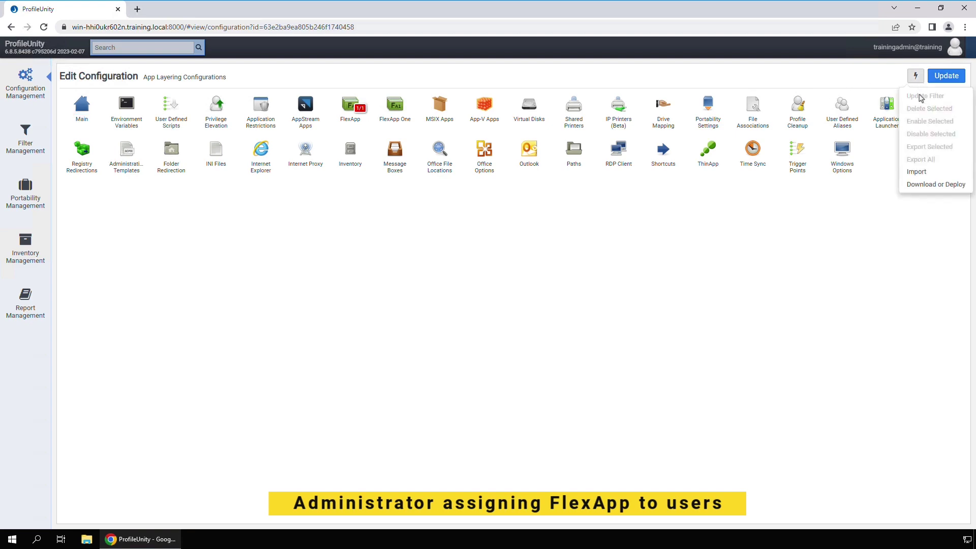
pyautogui.click(922, 187)
pyautogui.click(570, 312)
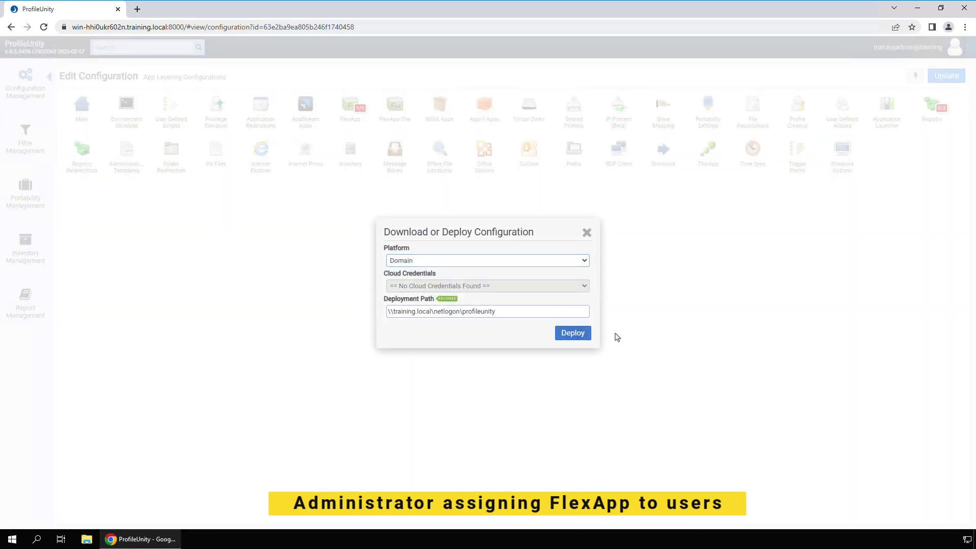
pyautogui.click(572, 334)
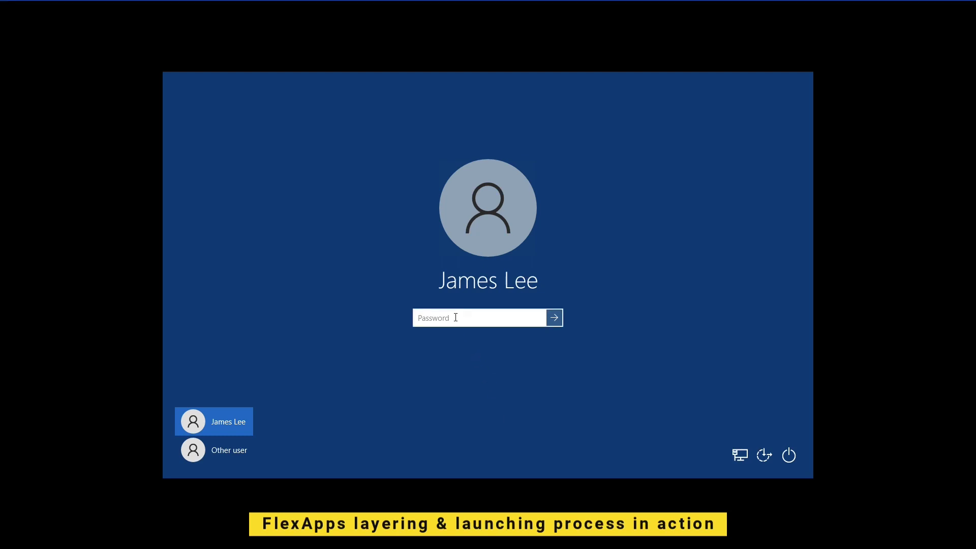
# Step: Enter the account password to sign in and reach the desktop with FlexApp shortcuts
pyautogui.write('password')
pyautogui.press('Return')
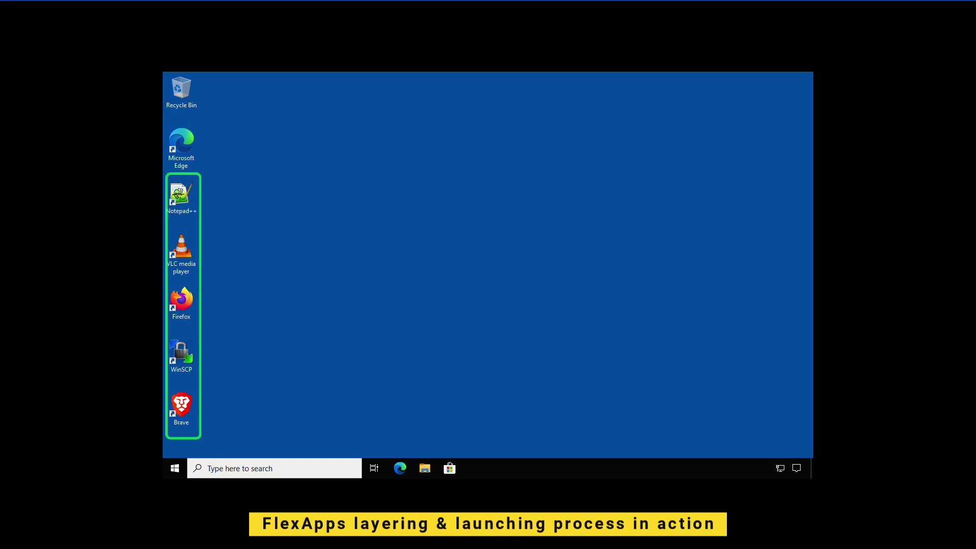
# Step: Start Brave and WinSCP from their FlexApp shortcuts, closing WinSCP's login dialog and minimizing both
pyautogui.doubleClick(182, 410)
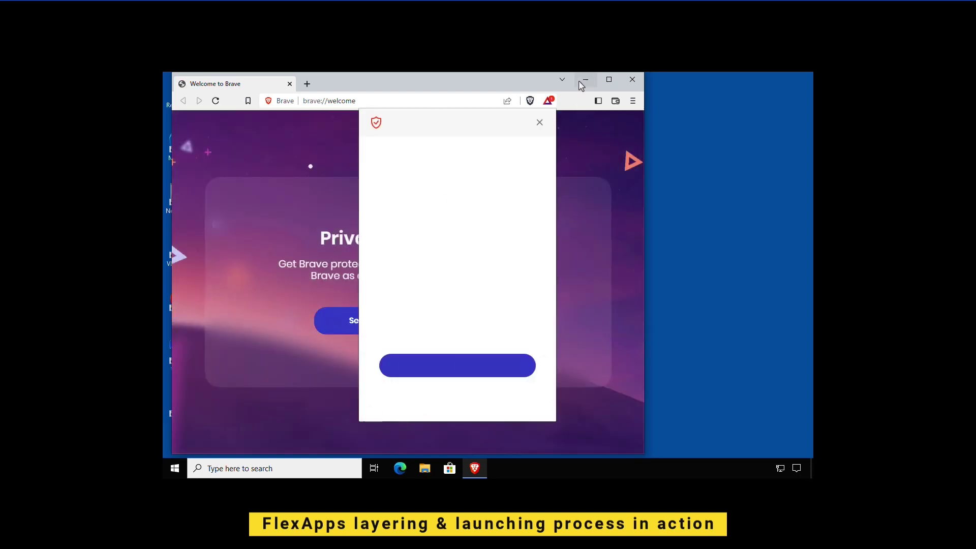
pyautogui.click(584, 80)
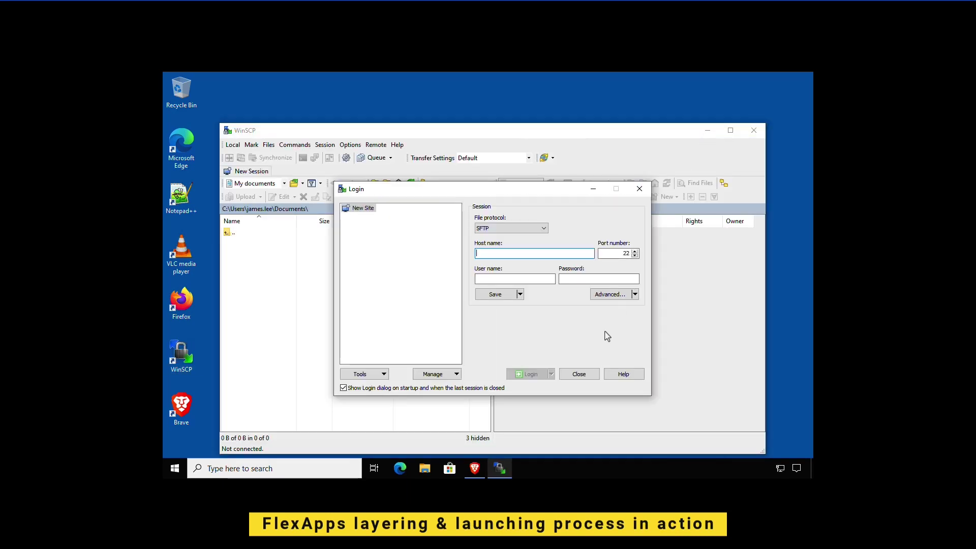
pyautogui.click(579, 373)
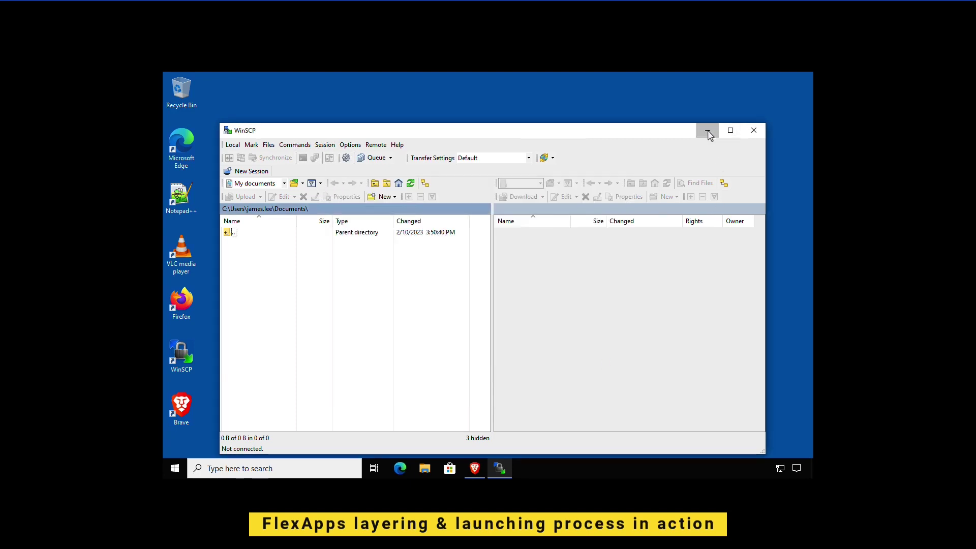
pyautogui.click(707, 131)
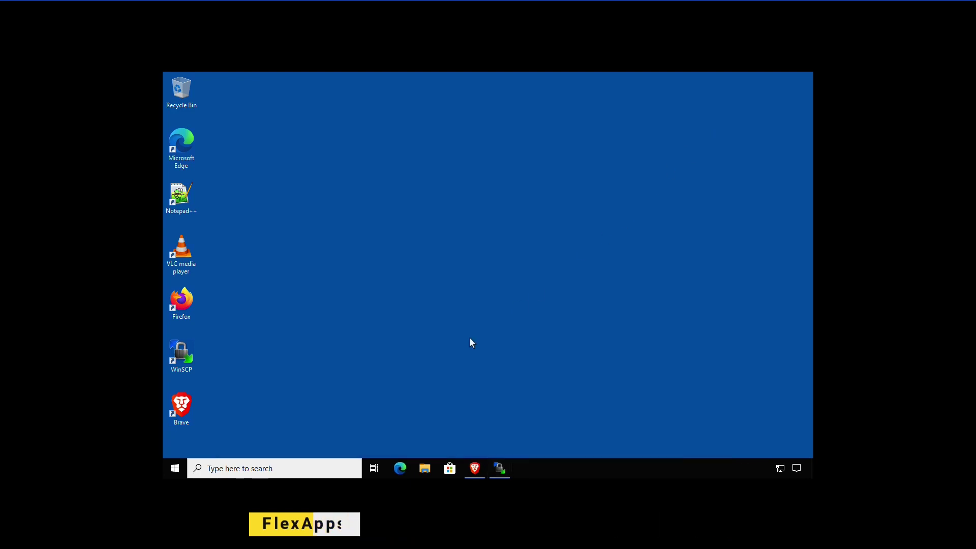
# Step: Launch Notepad++, decline its update download, and minimize it
pyautogui.doubleClick(196, 199)
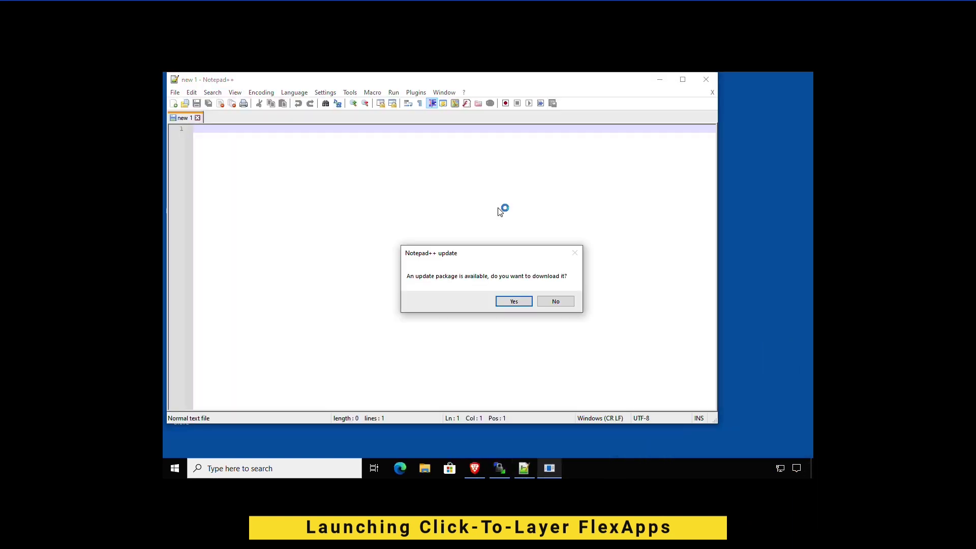
pyautogui.click(555, 300)
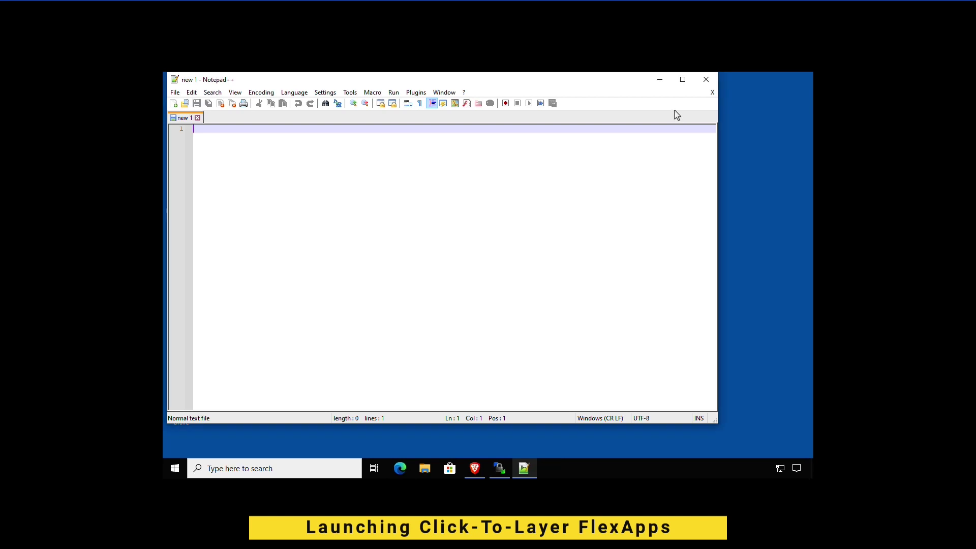
pyautogui.click(660, 81)
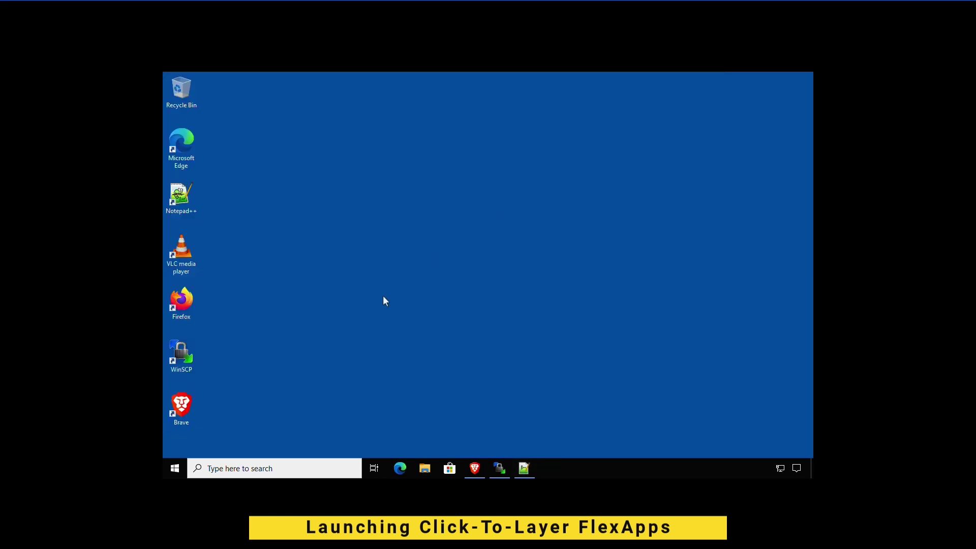
# Step: Launch VLC media player, accept its privacy and network policy, and minimize it
pyautogui.doubleClick(193, 258)
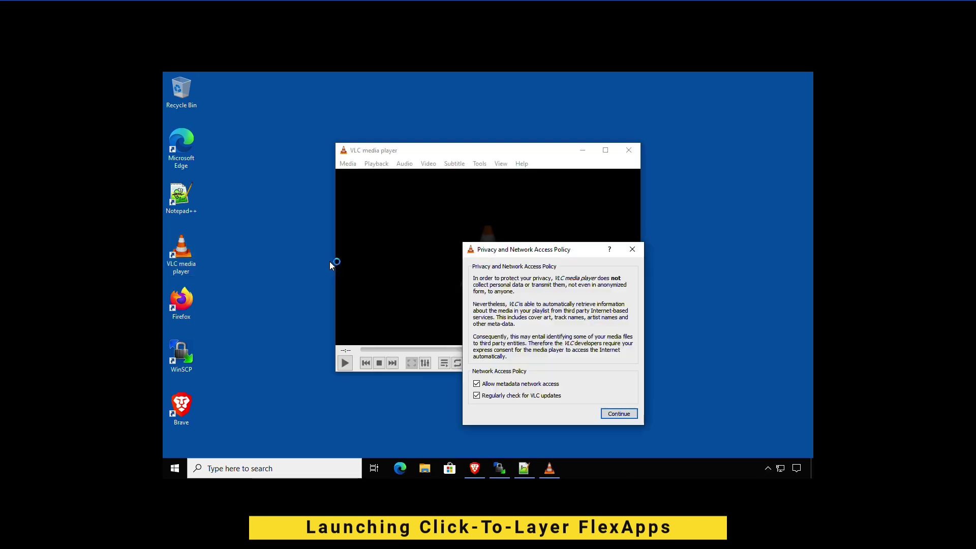
pyautogui.click(605, 414)
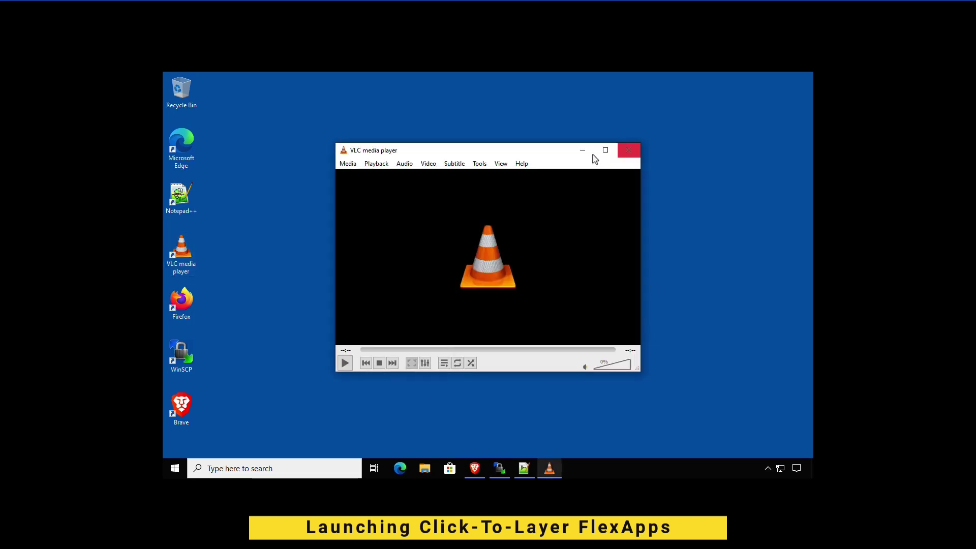
pyautogui.click(583, 150)
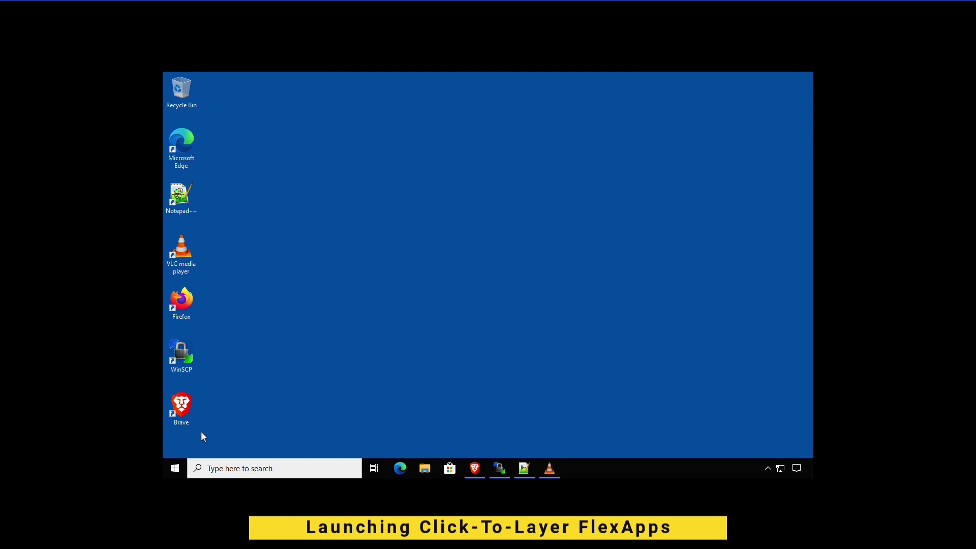
pyautogui.click(175, 468)
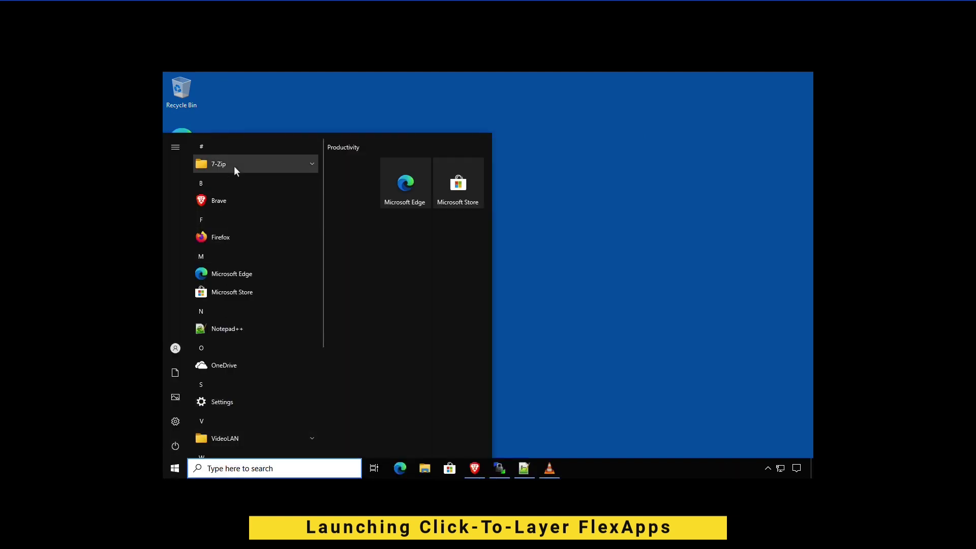
# Step: Launch the 7-Zip File Manager from the Start menu's 7-Zip folder and minimize it
pyautogui.click(234, 166)
pyautogui.click(233, 181)
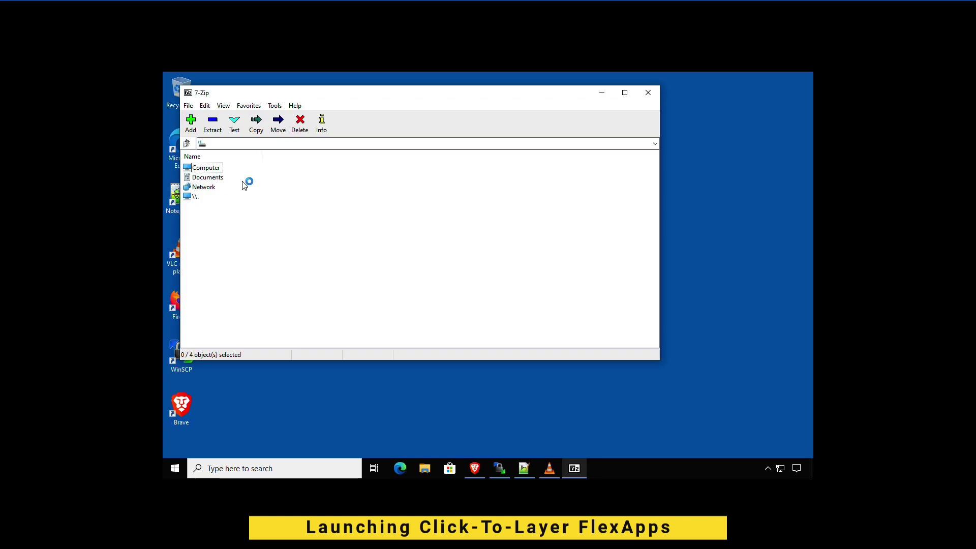
pyautogui.click(601, 95)
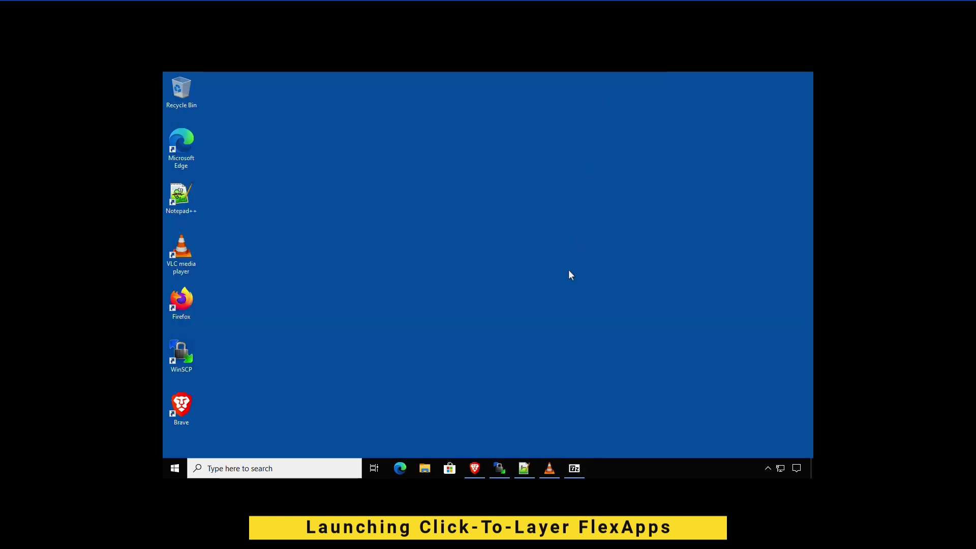
# Step: Launch Firefox from its desktop shortcut and minimize it after the welcome page
pyautogui.doubleClick(188, 296)
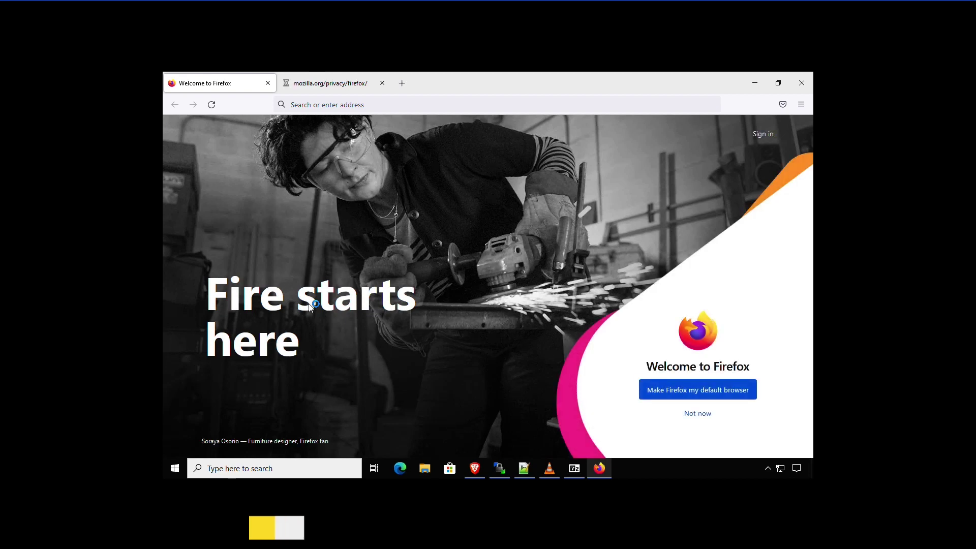
pyautogui.click(754, 83)
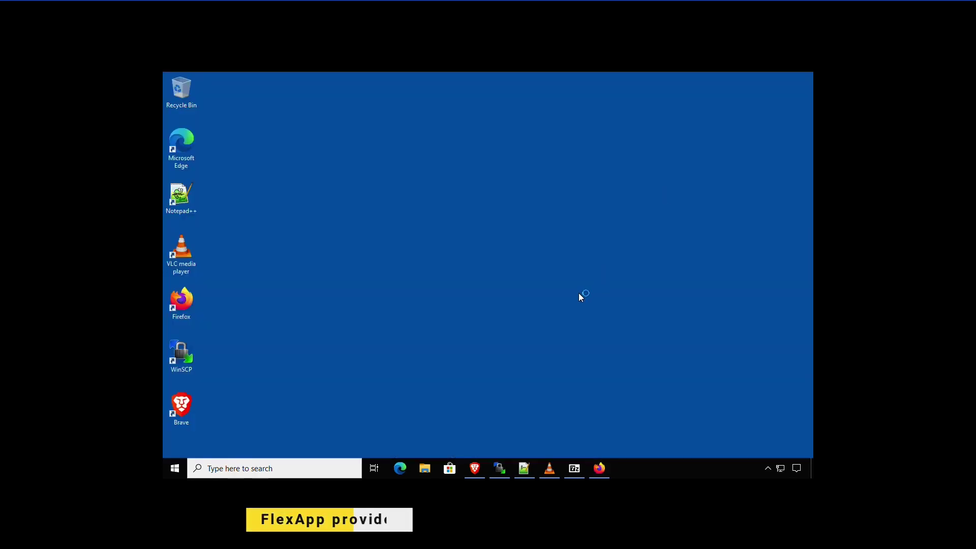
pyautogui.click(174, 468)
# Step: Review Control Panel's 28 installed programs, including the FlexApp 7-Zip, Firefox, Notepad++, VLC and WinSCP, then close it
pyautogui.rightClick(173, 468)
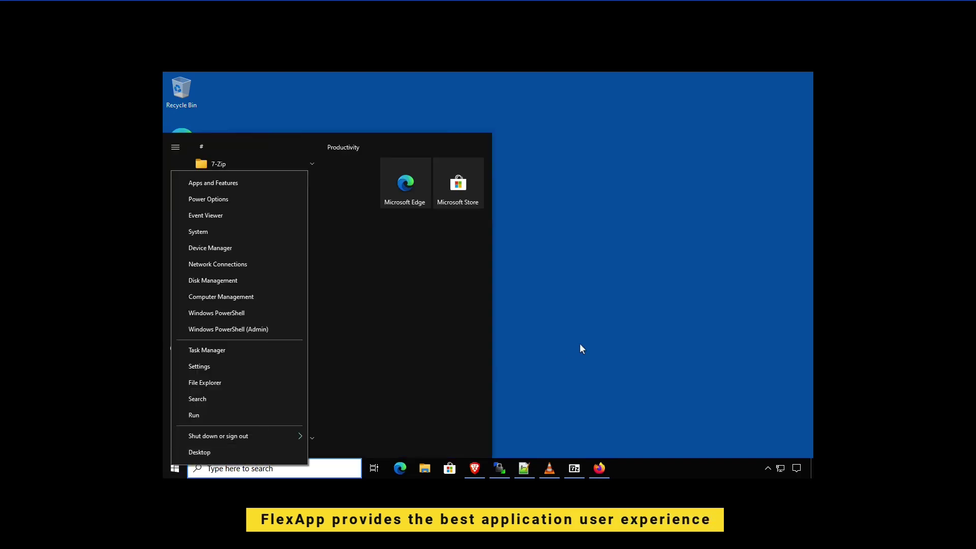
pyautogui.click(293, 469)
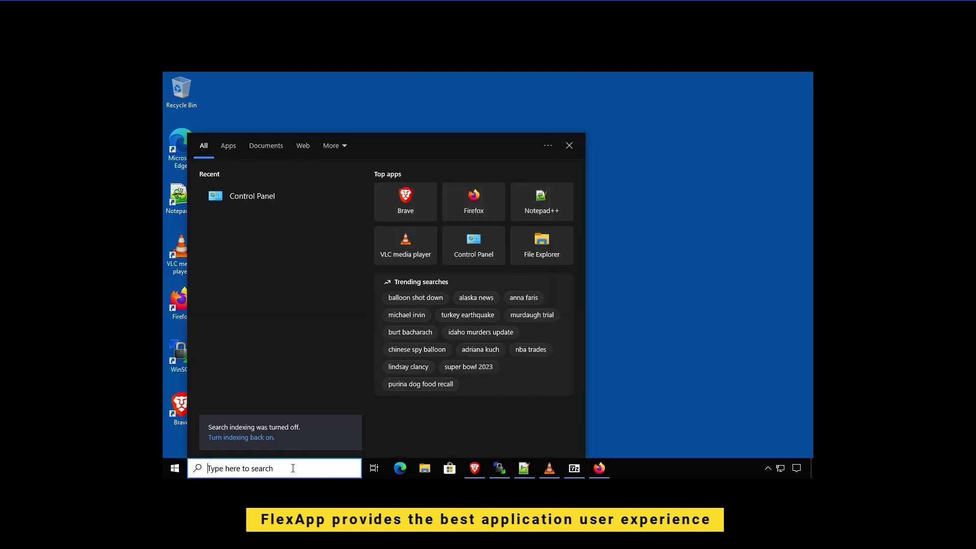
pyautogui.click(264, 197)
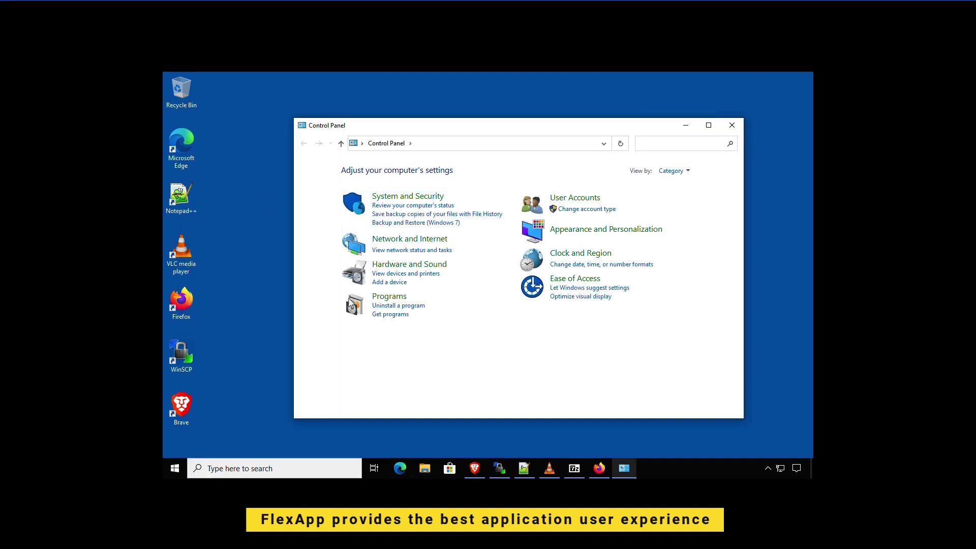
pyautogui.click(398, 305)
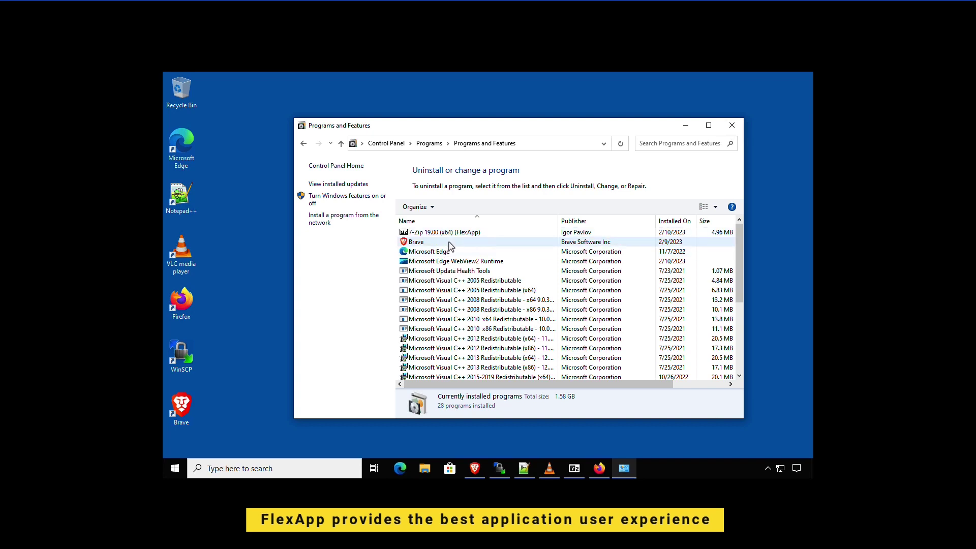
pyautogui.scroll(-4, 450, 247)
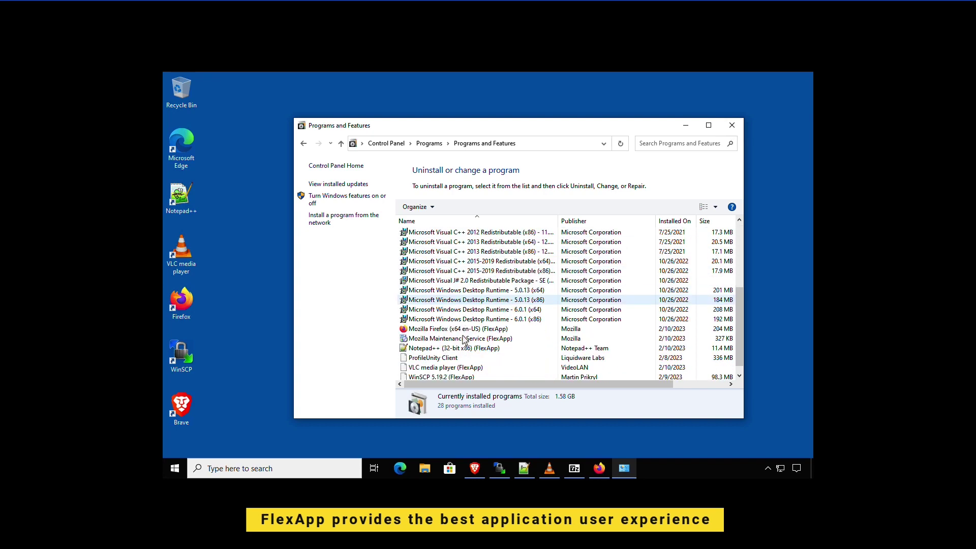
pyautogui.scroll(-1, 463, 336)
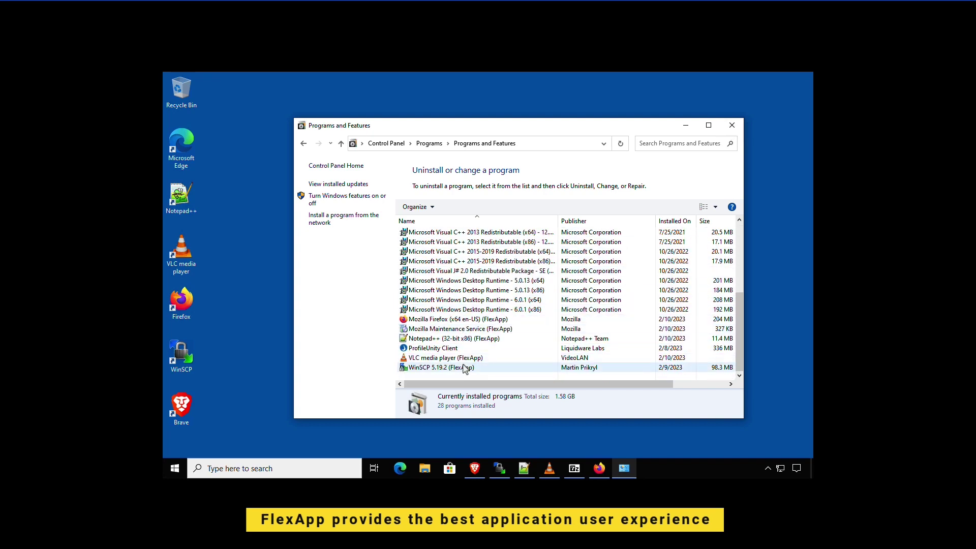
pyautogui.click(732, 126)
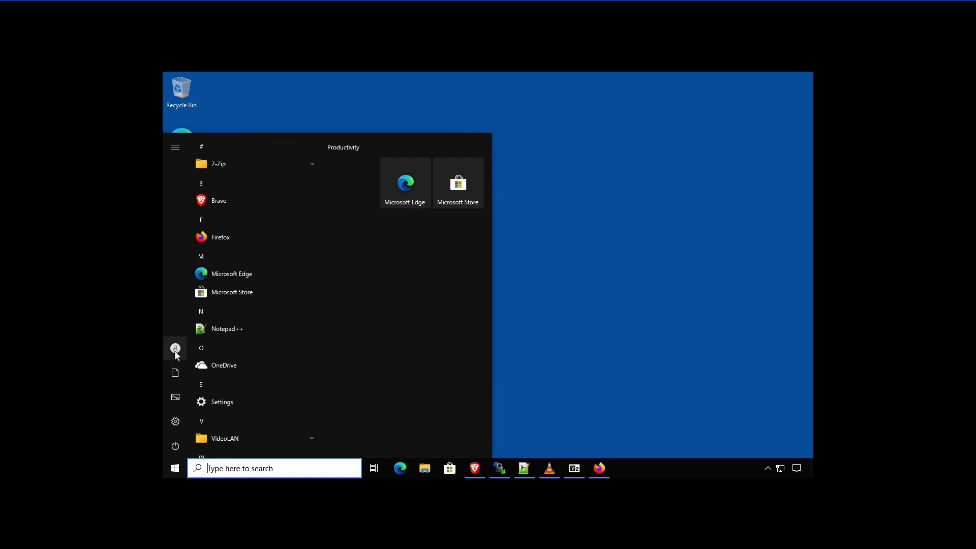
# Step: Sign out of the Windows 10 user session from the Start menu account options
pyautogui.click(175, 350)
pyautogui.click(206, 304)
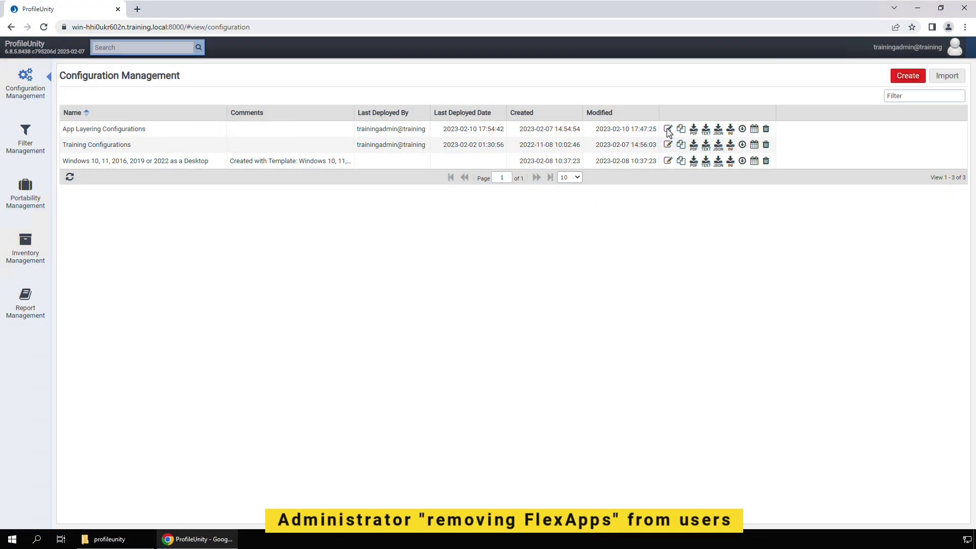
# Step: Delete the FlexApp rule, update App Layering Configurations, and deploy to \\training.local\netlogon\profileunity
pyautogui.click(667, 135)
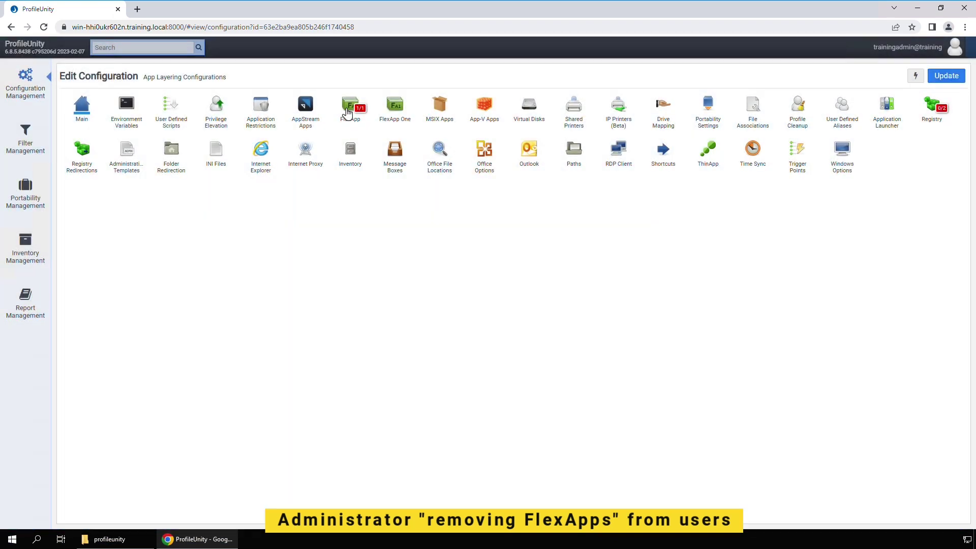
pyautogui.click(349, 109)
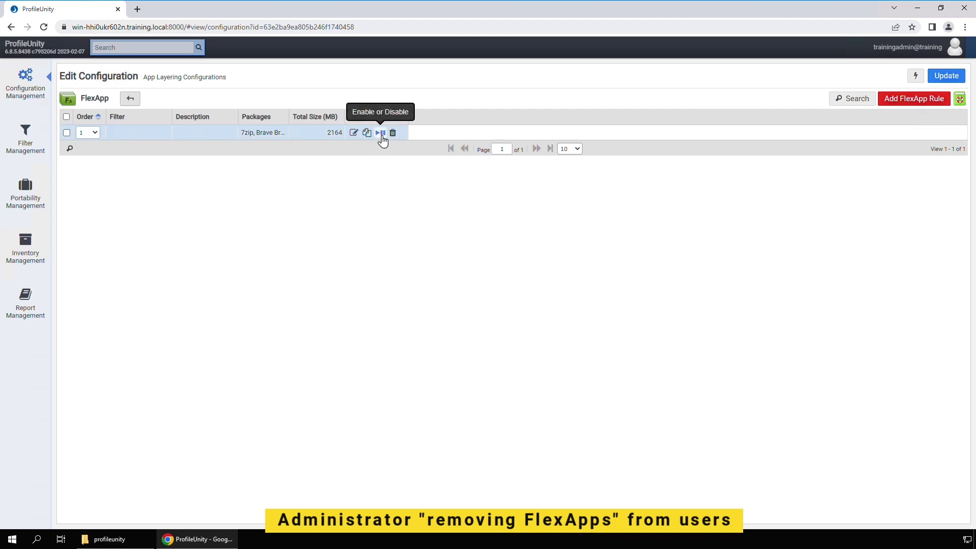
pyautogui.click(393, 133)
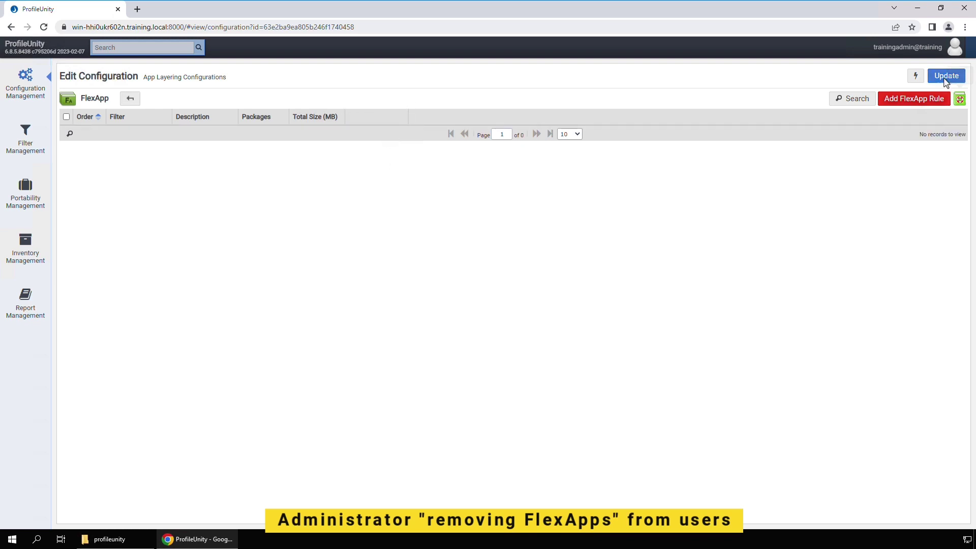
pyautogui.click(130, 99)
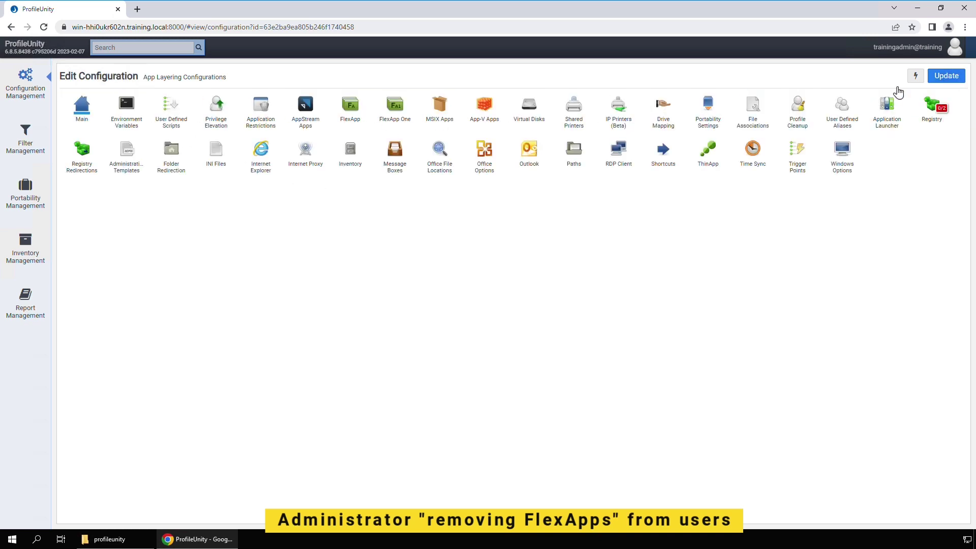
pyautogui.click(950, 80)
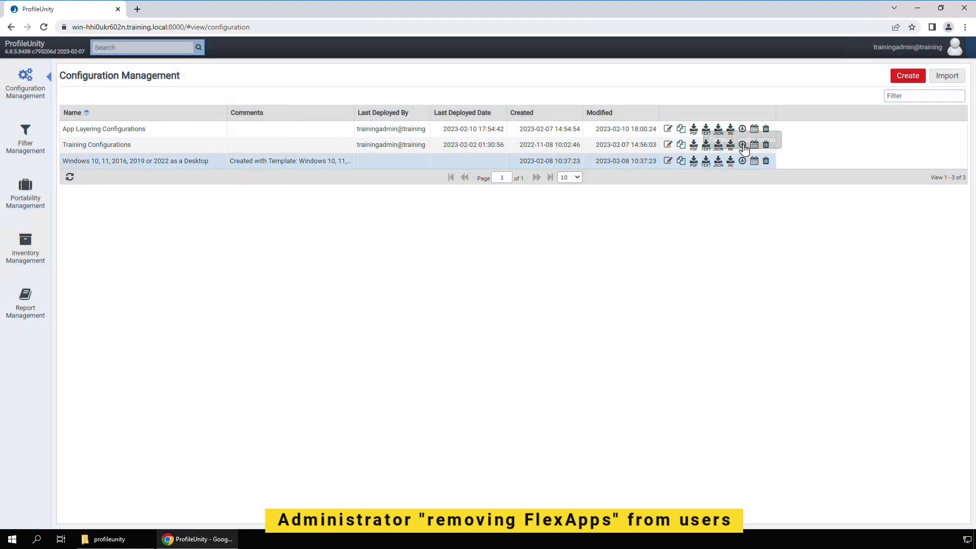
pyautogui.click(743, 130)
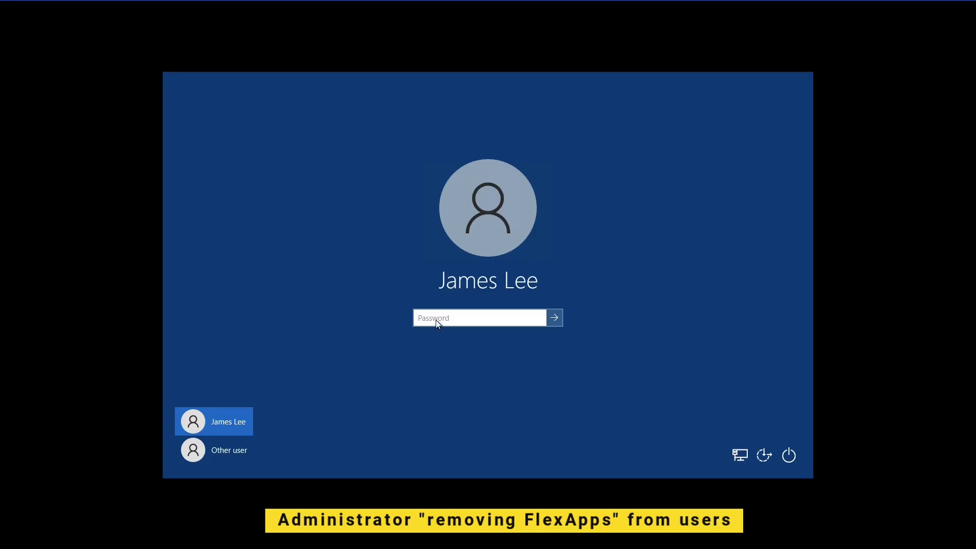
# Step: Sign back in as the domain user by entering the account password
pyautogui.click(435, 319)
pyautogui.write('•••••••••')
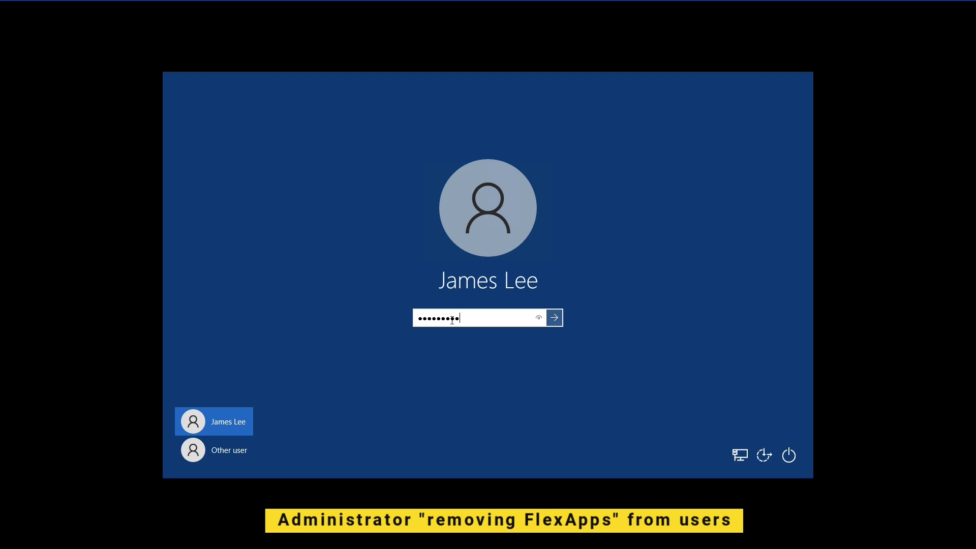
pyautogui.press('Return')
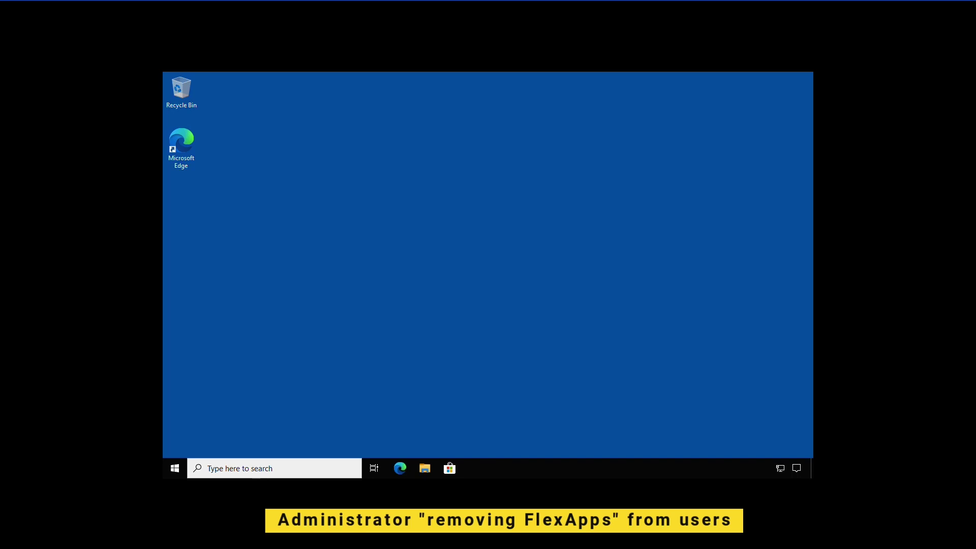
pyautogui.click(174, 468)
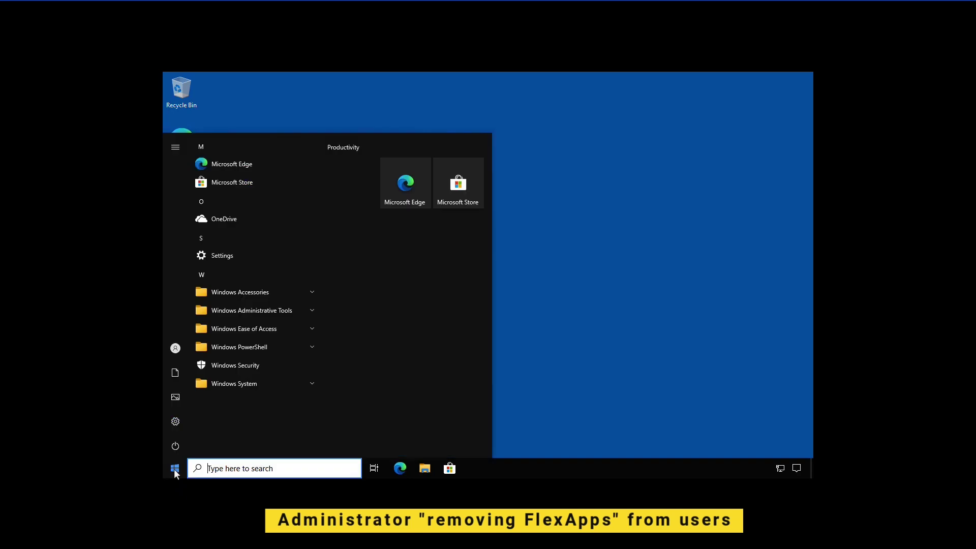
pyautogui.click(210, 475)
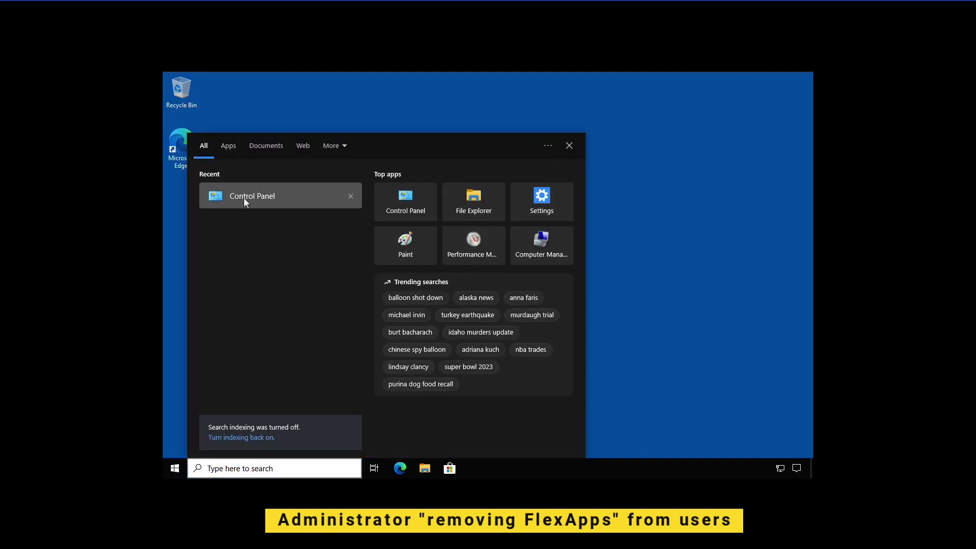
pyautogui.click(243, 197)
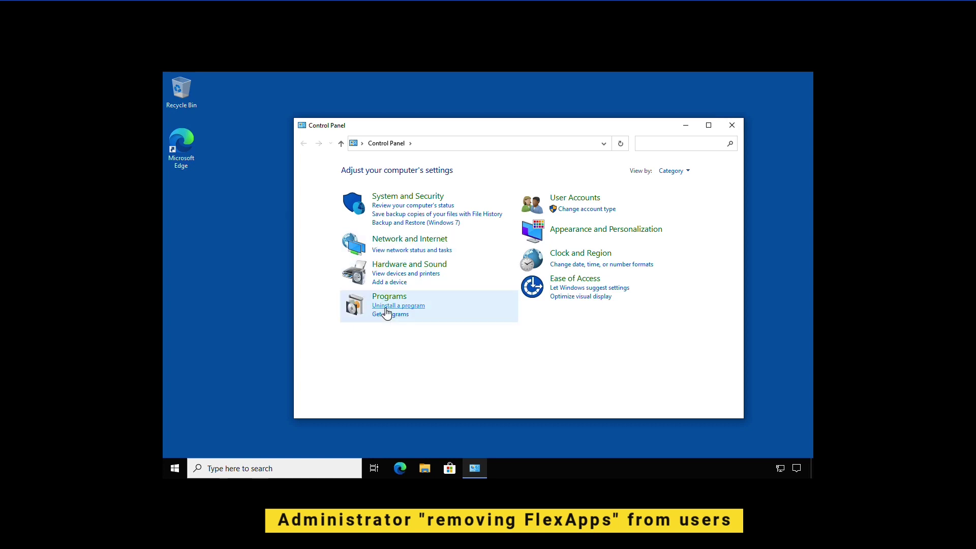
pyautogui.click(386, 306)
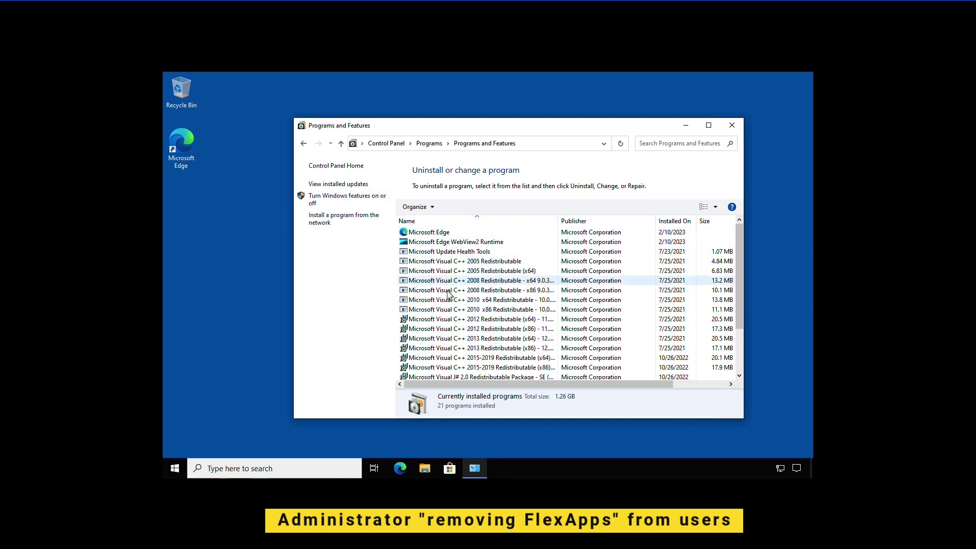
pyautogui.moveTo(742, 294); pyautogui.dragTo(743, 133)
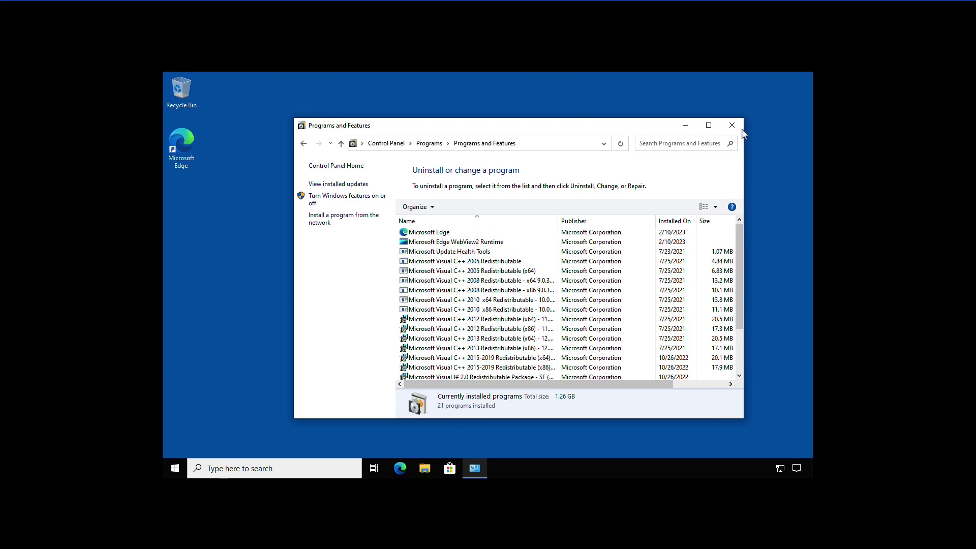
pyautogui.click(732, 126)
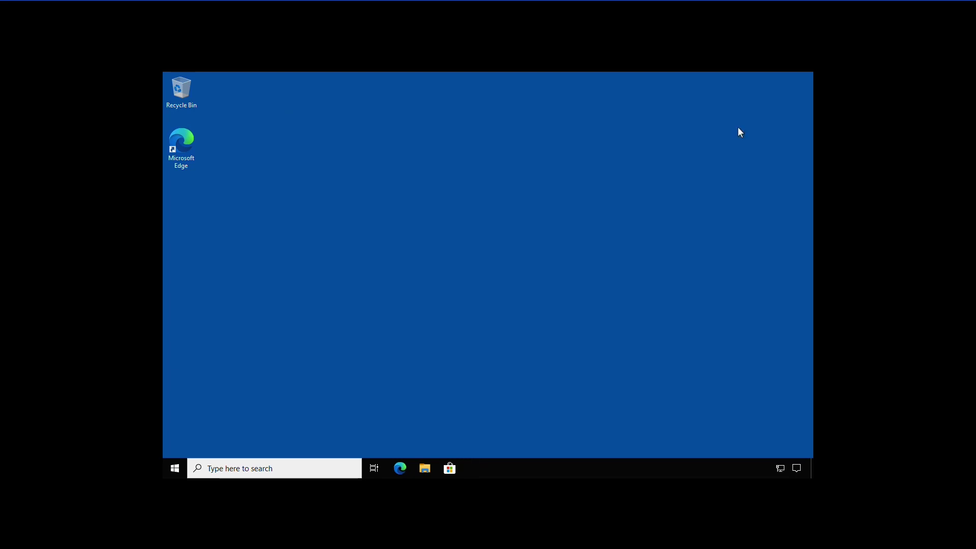
pyautogui.click(174, 468)
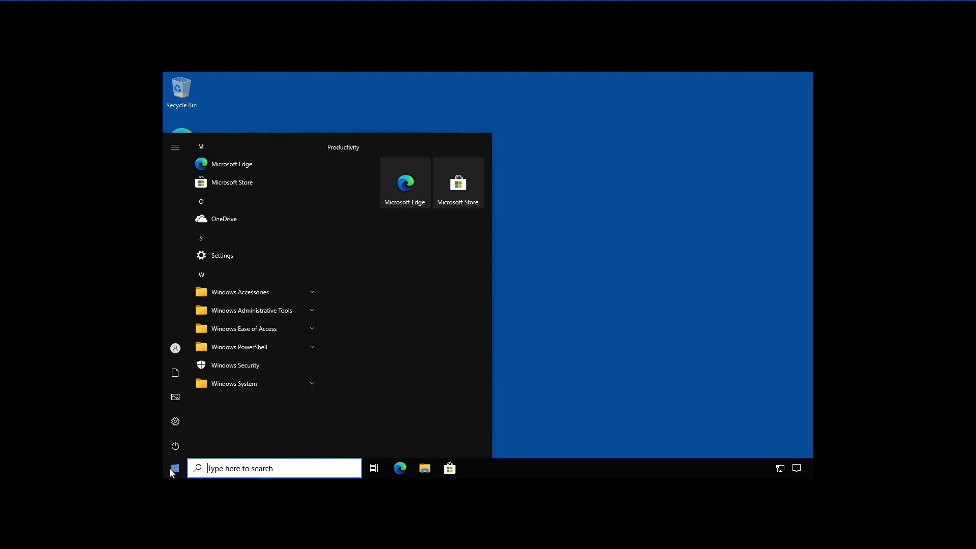
pyautogui.click(603, 375)
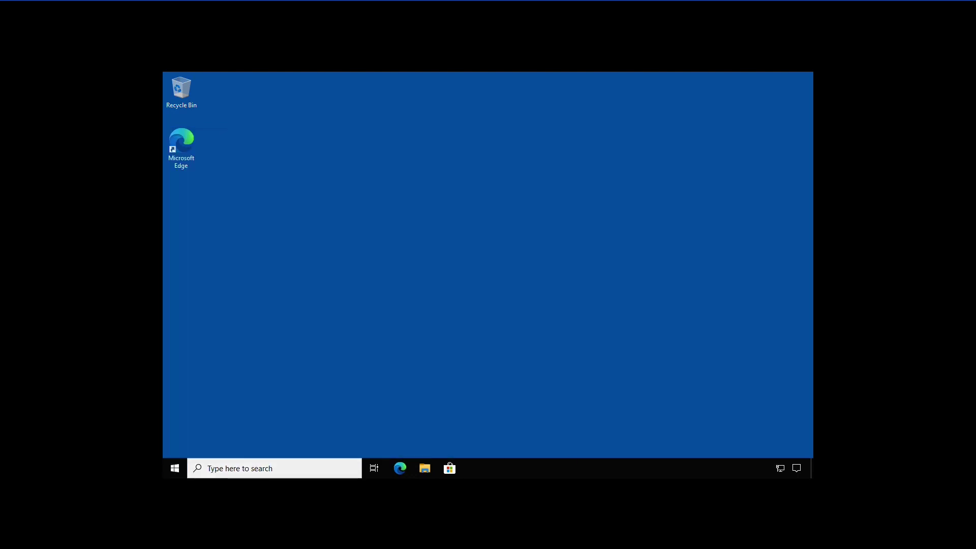